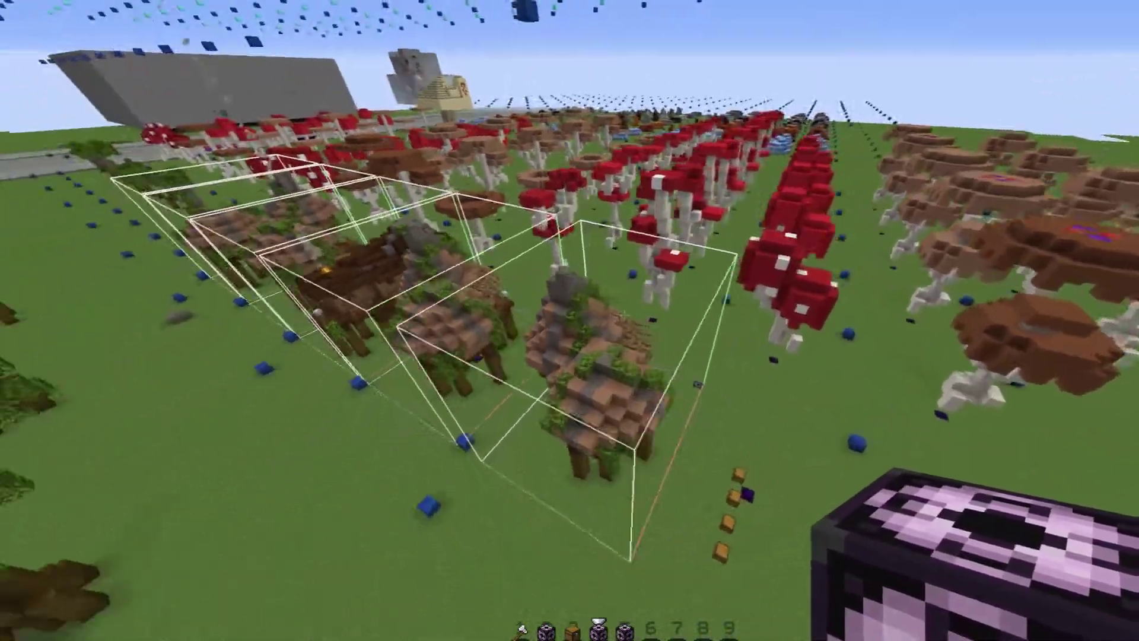
- Fly over the asset world and review the available schematics list in the chat history
key(w)
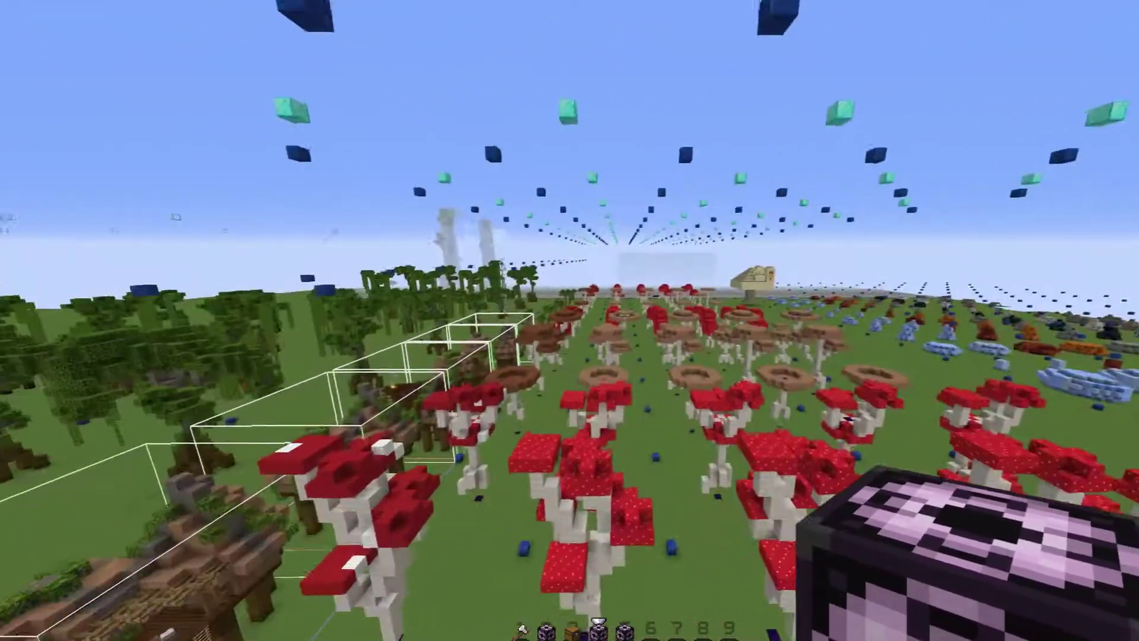
key(t)
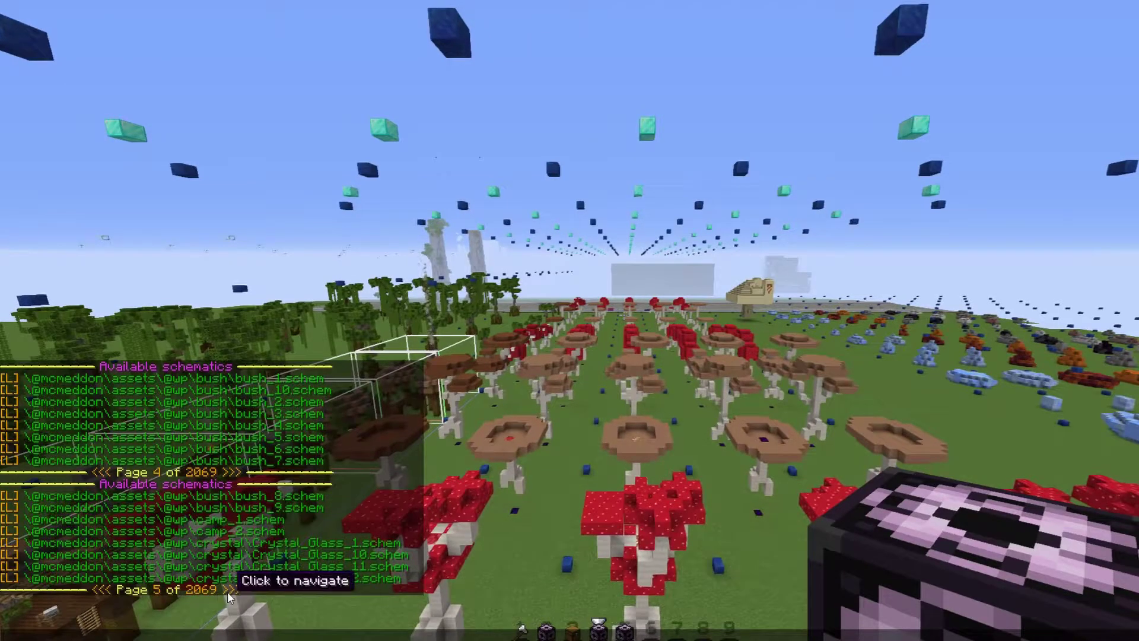
scroll(253, 508, up, 10)
scroll(254, 506, up, 10)
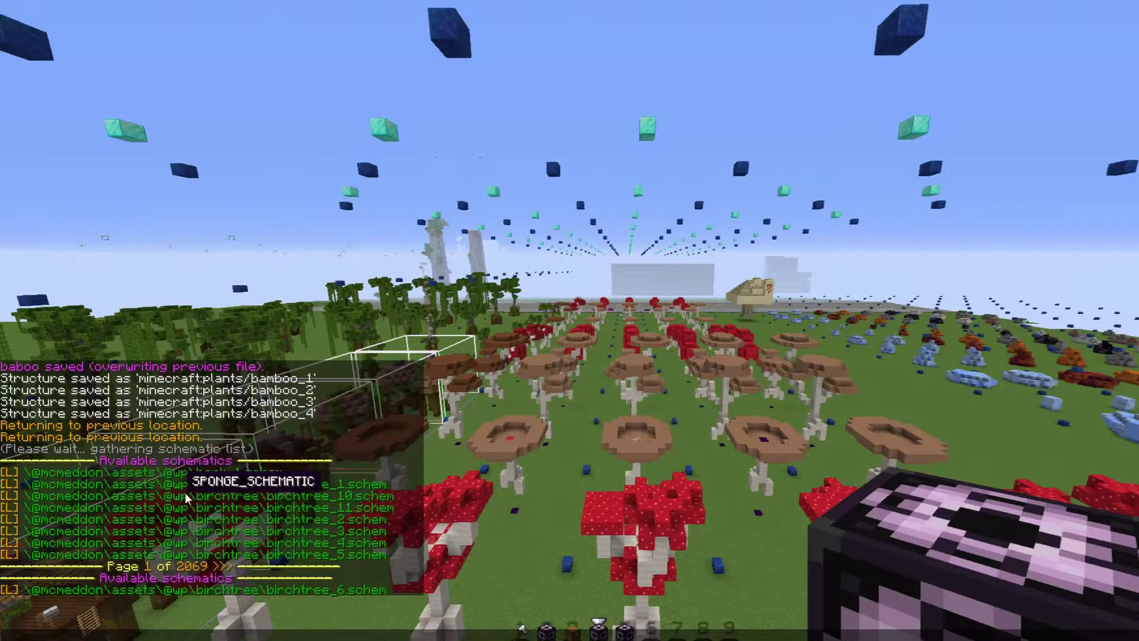
scroll(291, 437, down, 15)
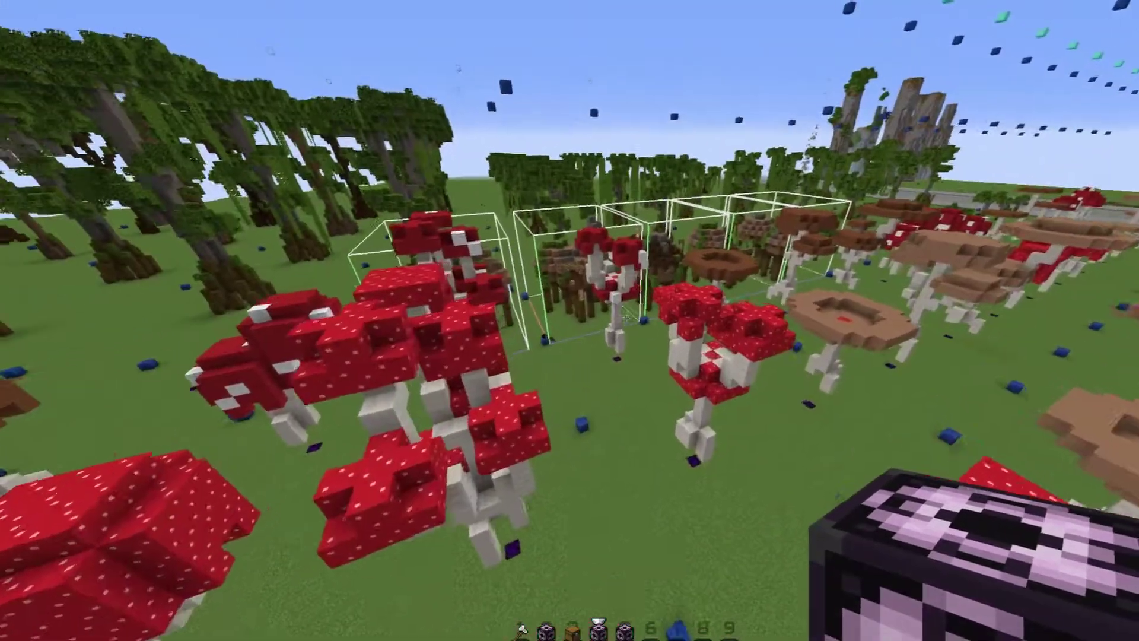
key(w)
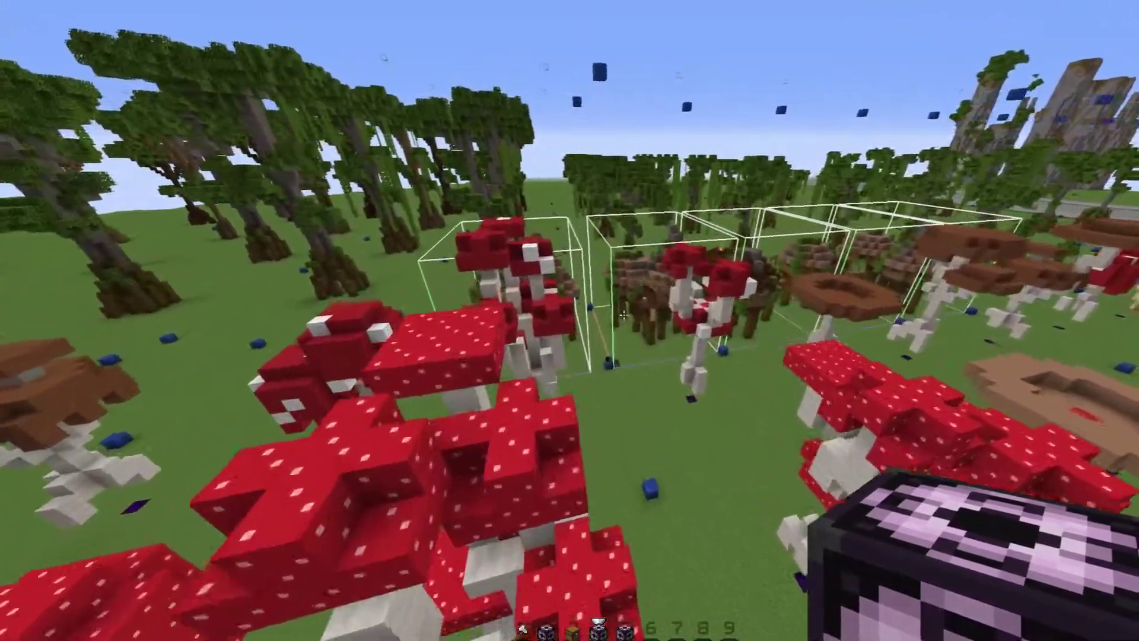
key(w)
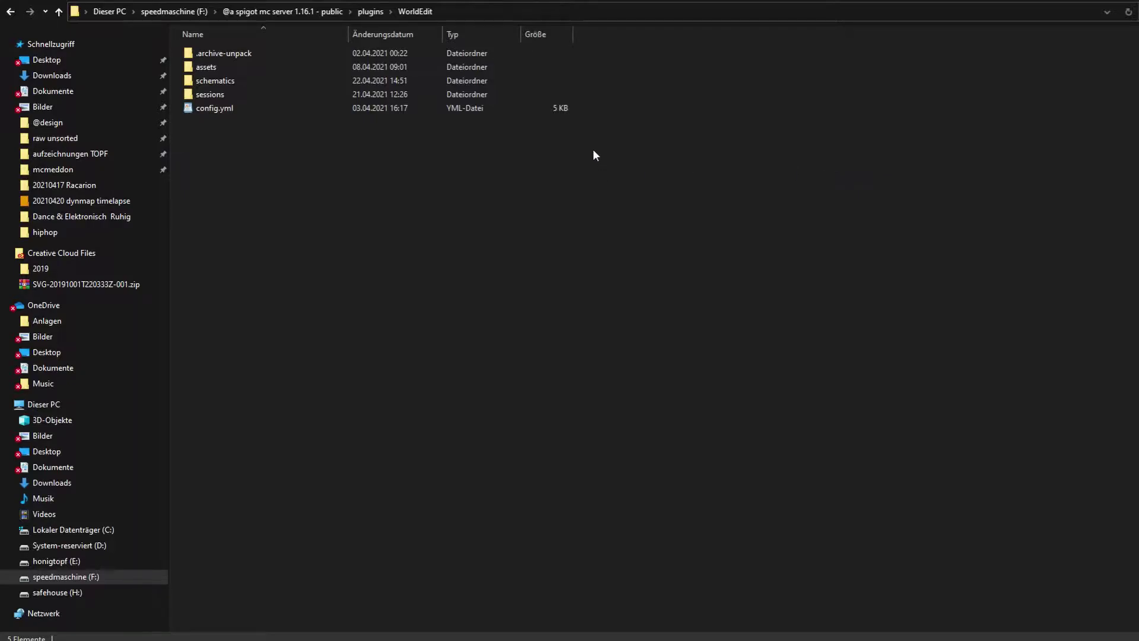
- Switch to File Explorer and open the plugins\WorldEdit\schematics folder of the spigot server
click(373, 13)
click(282, 11)
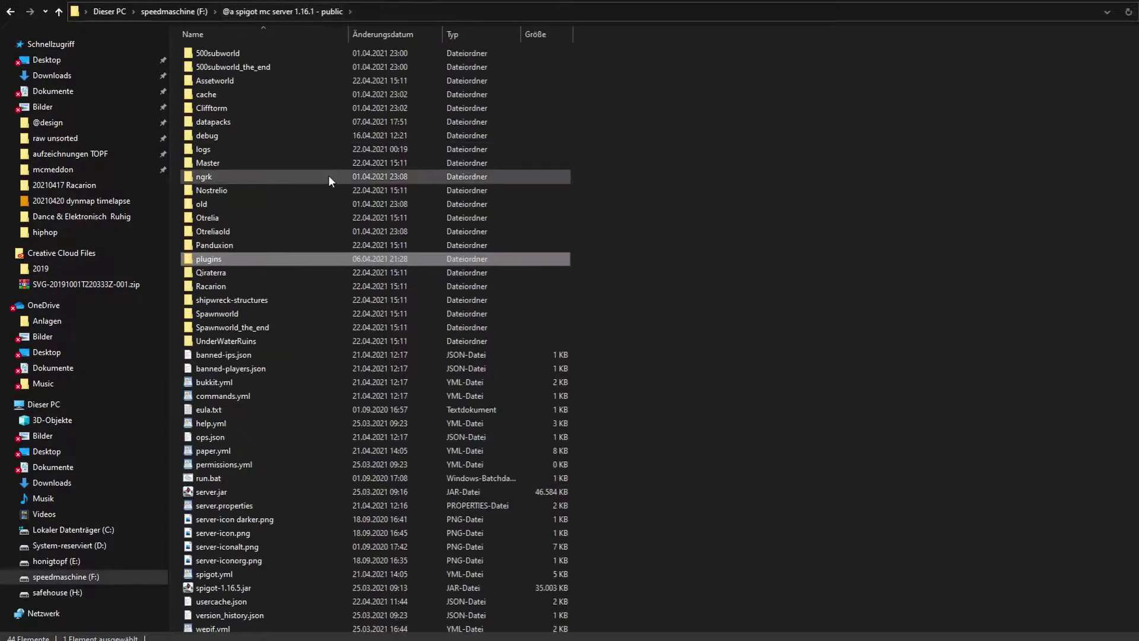
double_click(230, 259)
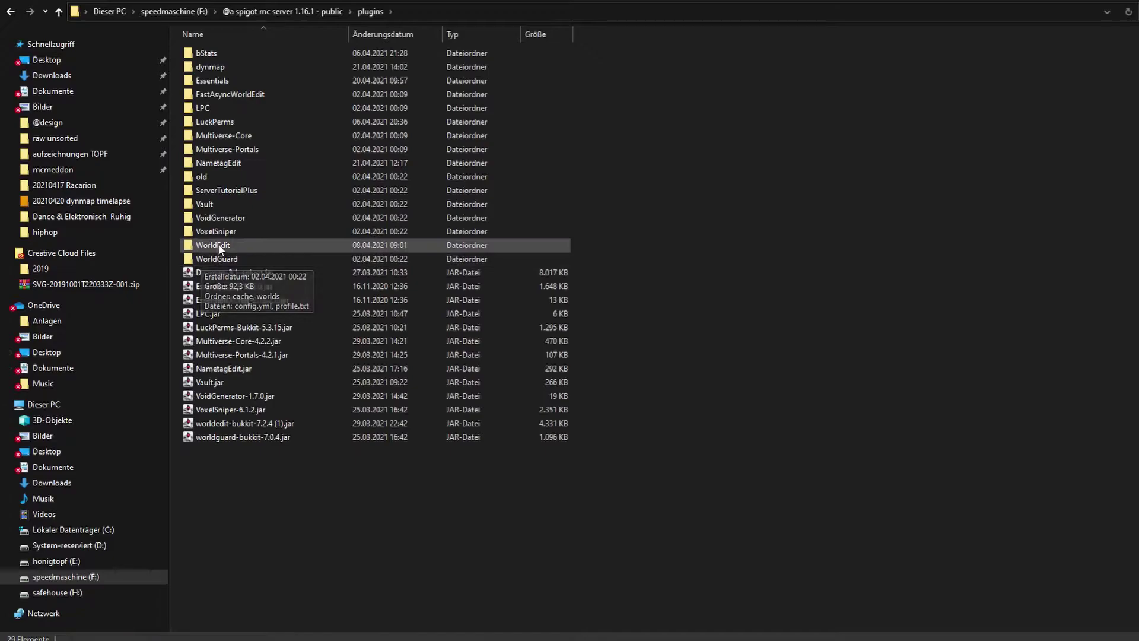
double_click(217, 244)
double_click(250, 79)
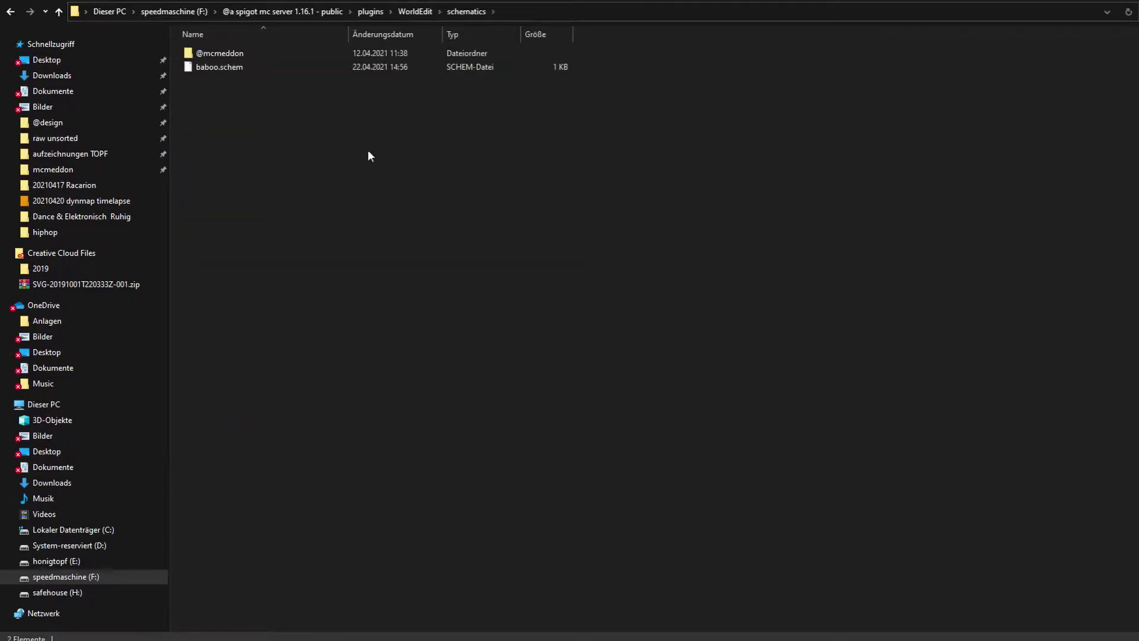
double_click(275, 52)
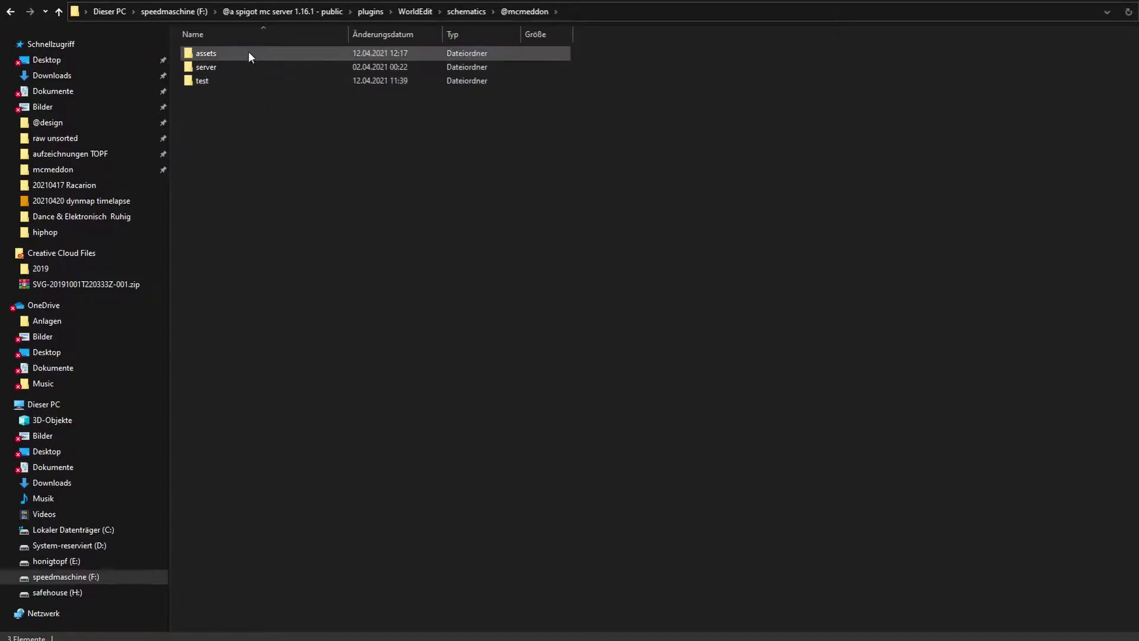
click(228, 81)
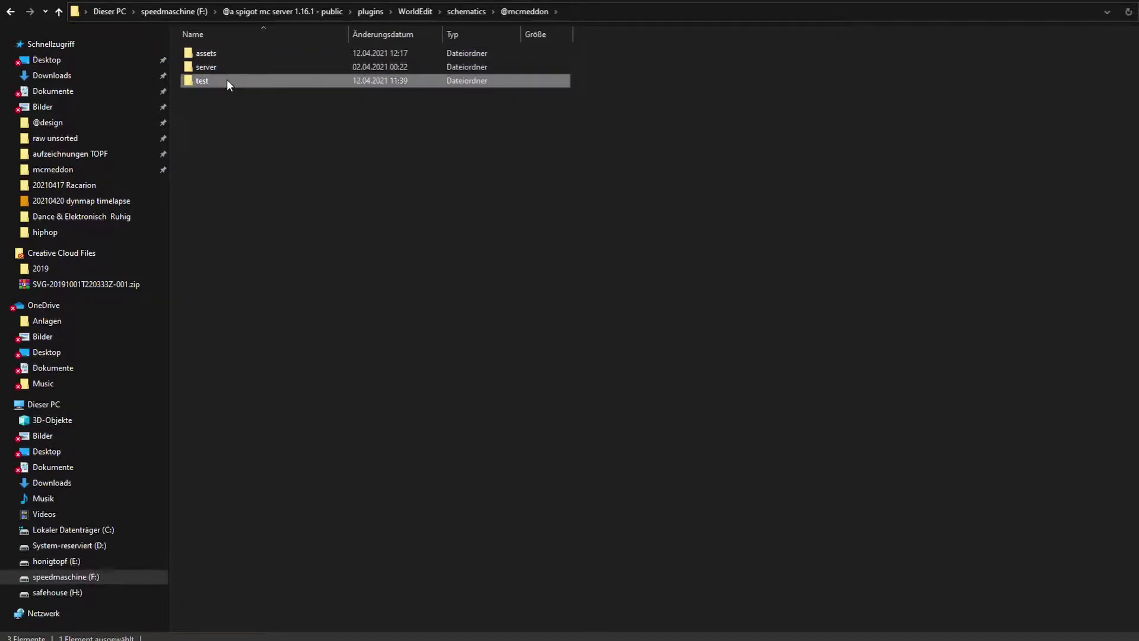
double_click(234, 56)
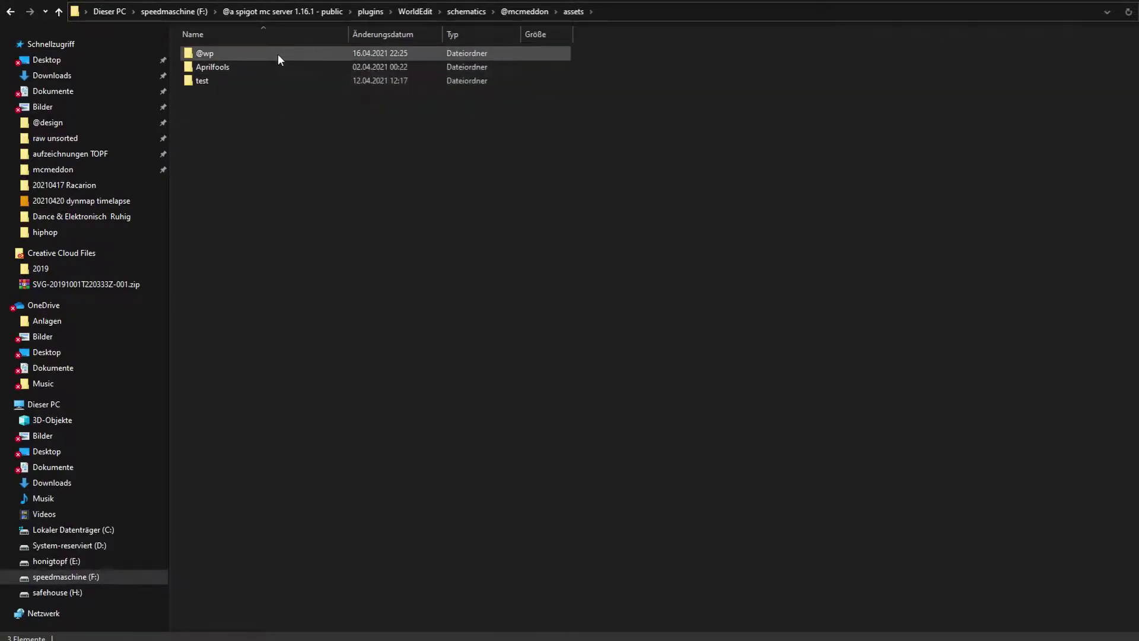
click(252, 52)
double_click(251, 52)
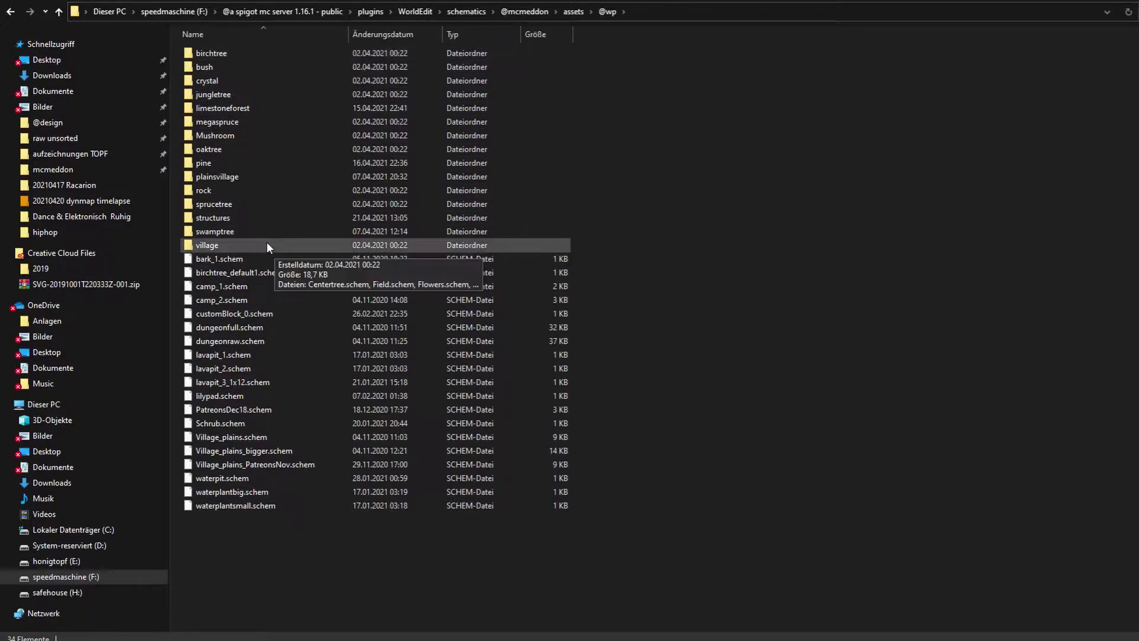
click(266, 258)
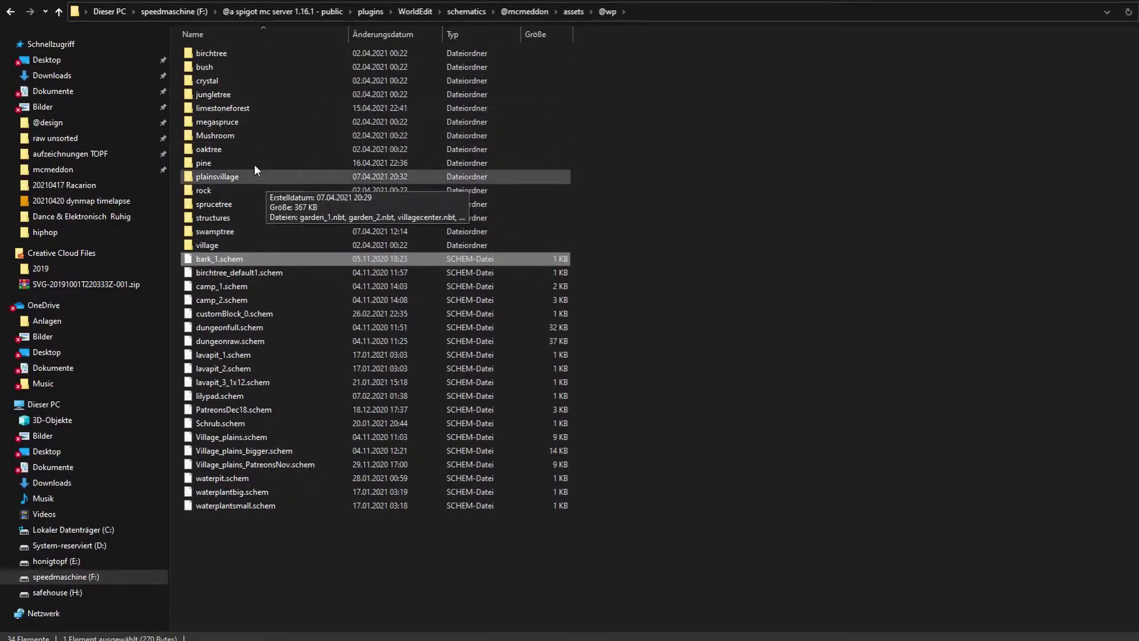
double_click(238, 194)
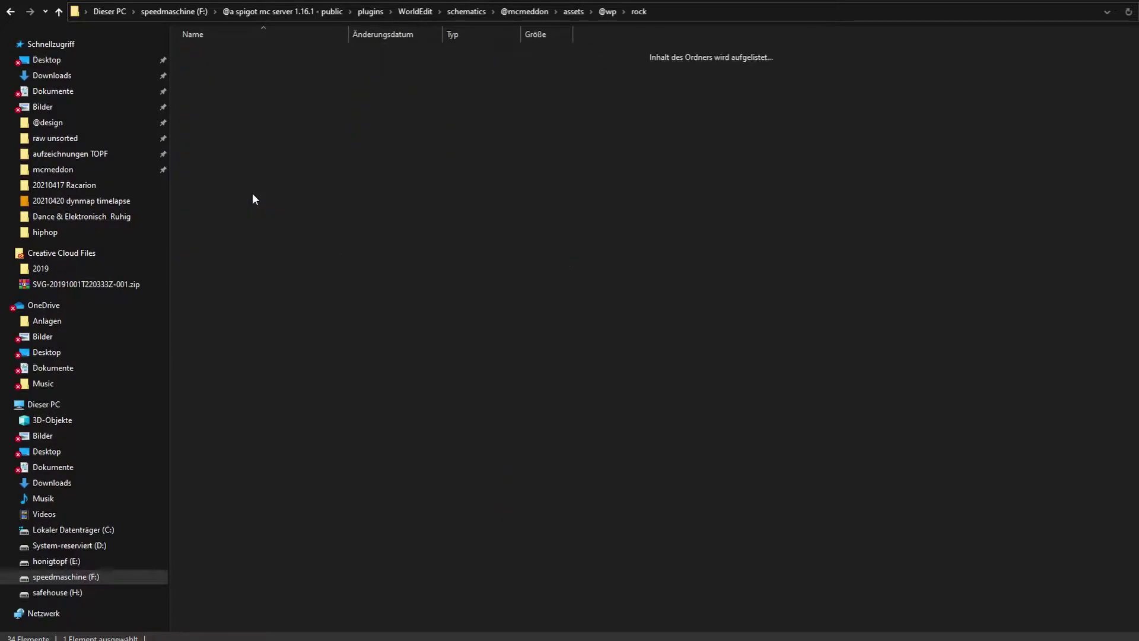
scroll(344, 201, down, 10)
scroll(346, 202, up, 1)
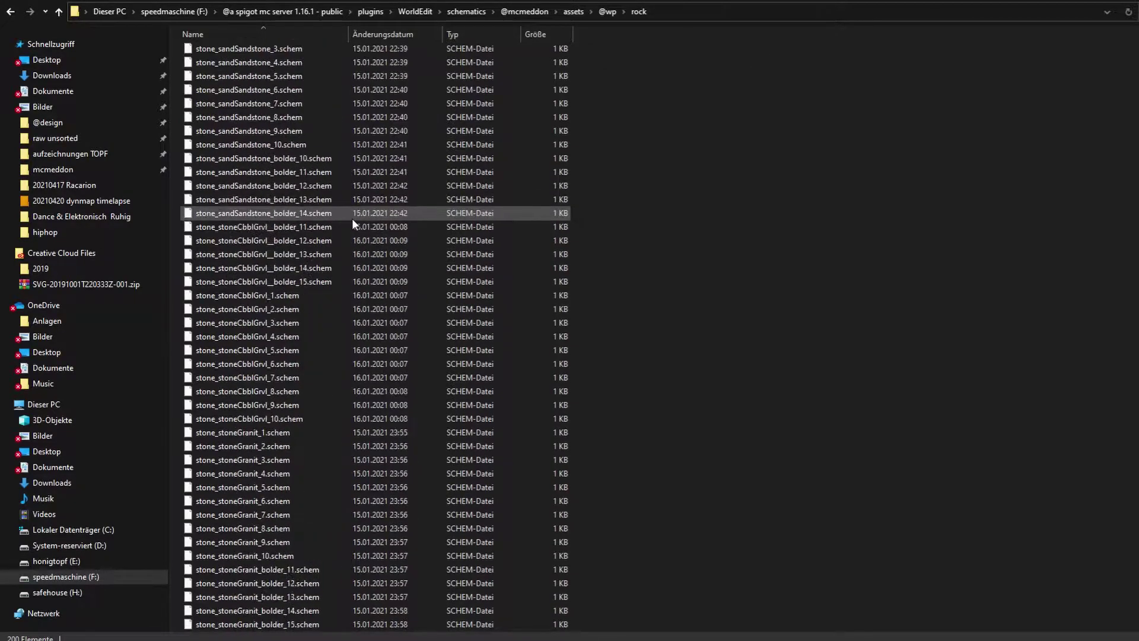
scroll(347, 352, up, 20)
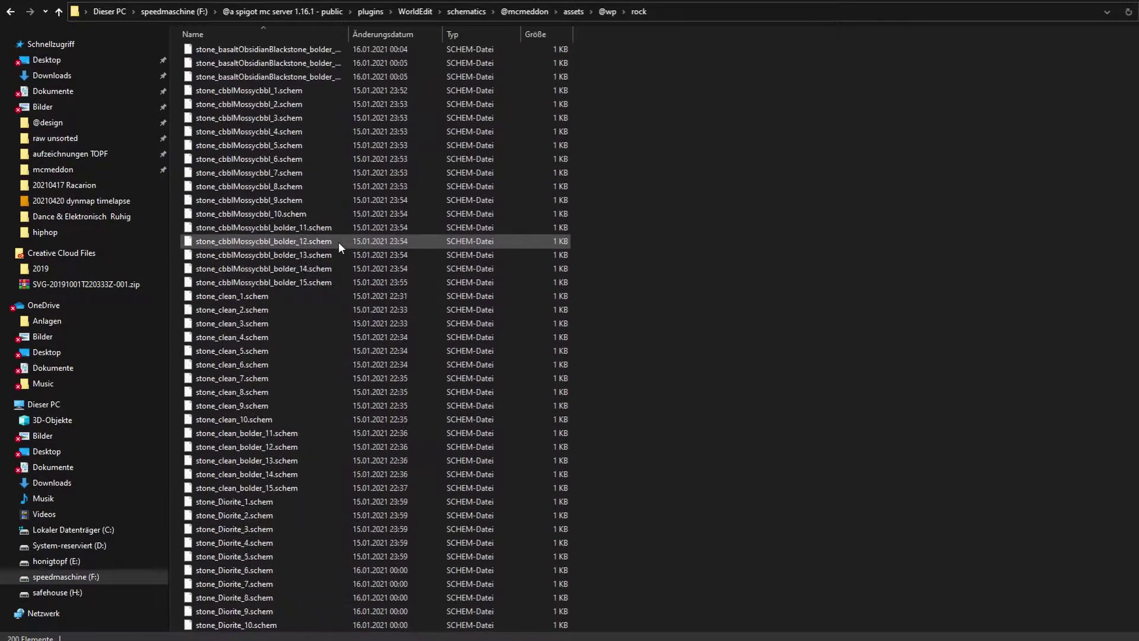
click(606, 14)
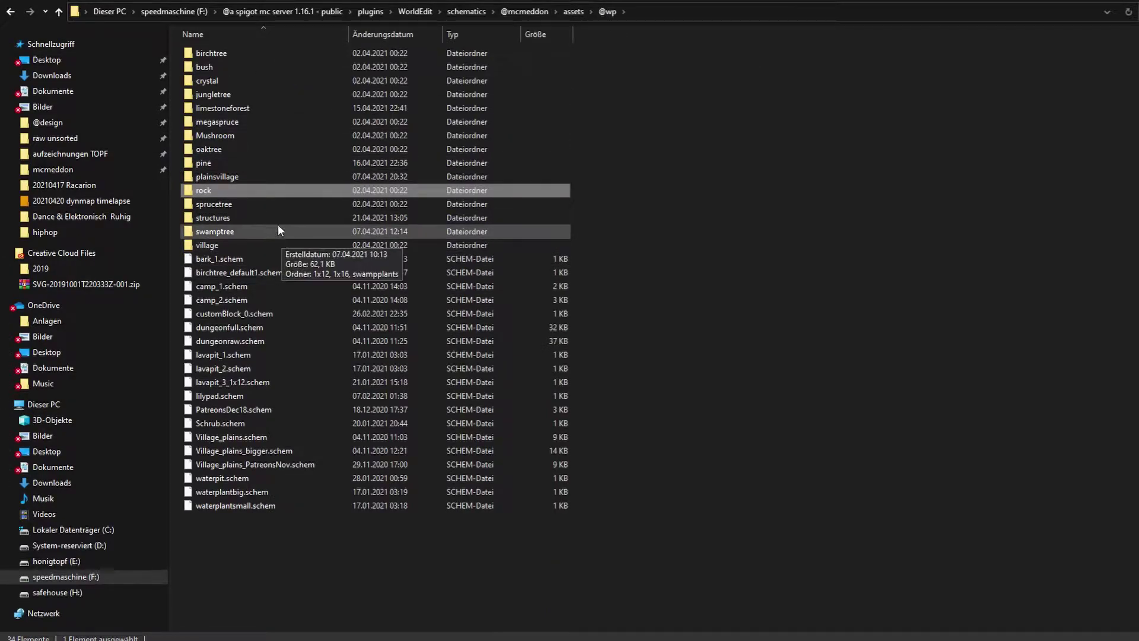
double_click(227, 190)
scroll(393, 156, down, 12)
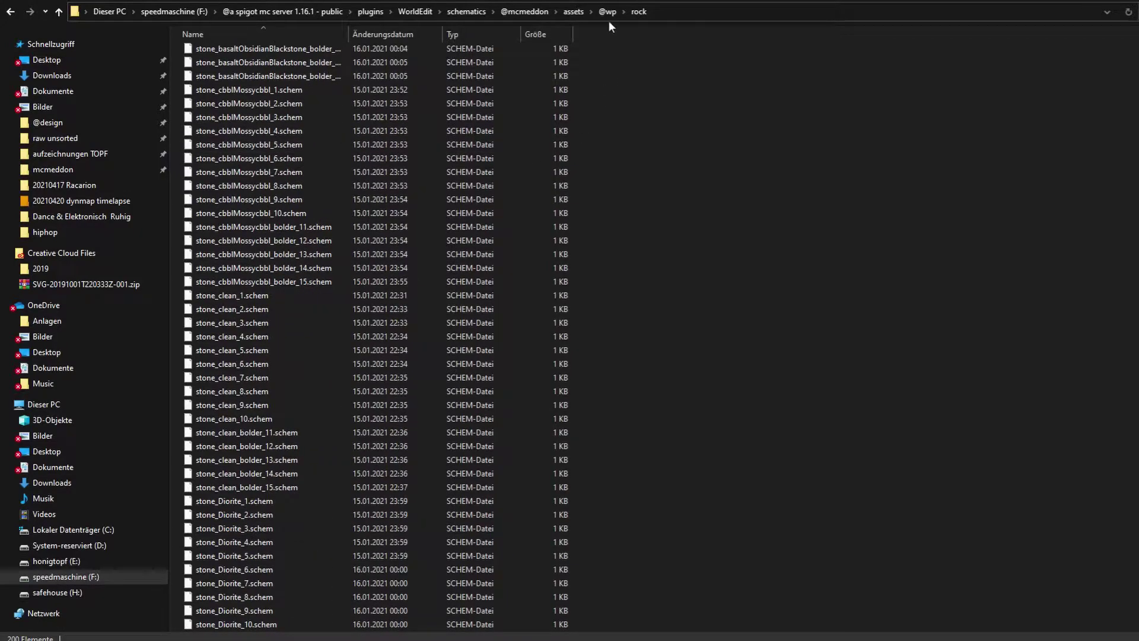
scroll(339, 222, down, 20)
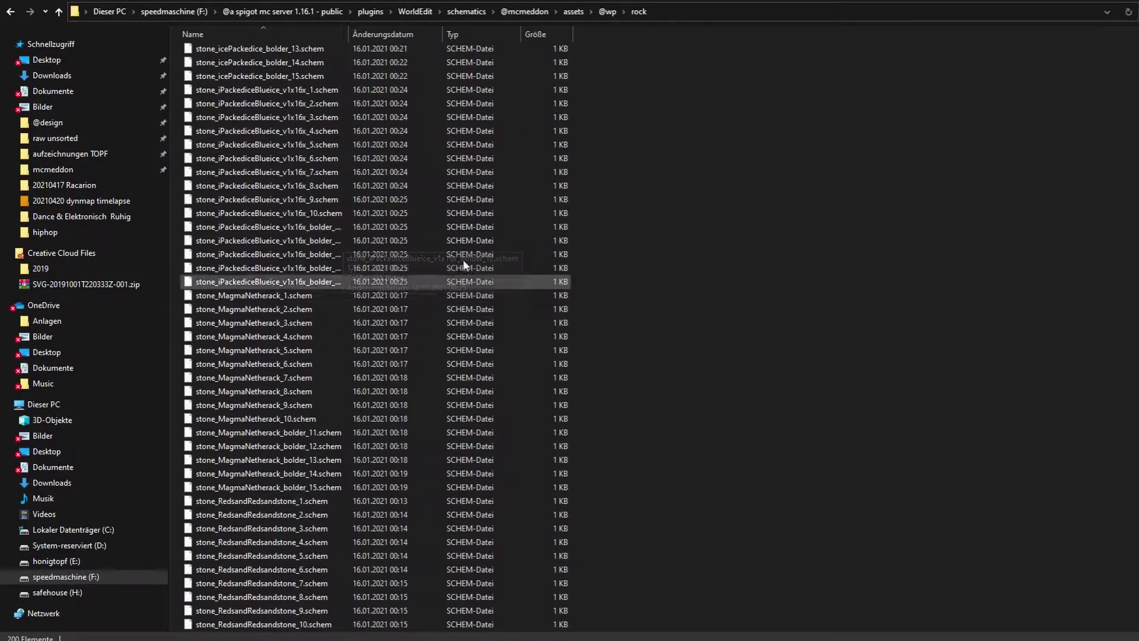
click(609, 14)
double_click(234, 176)
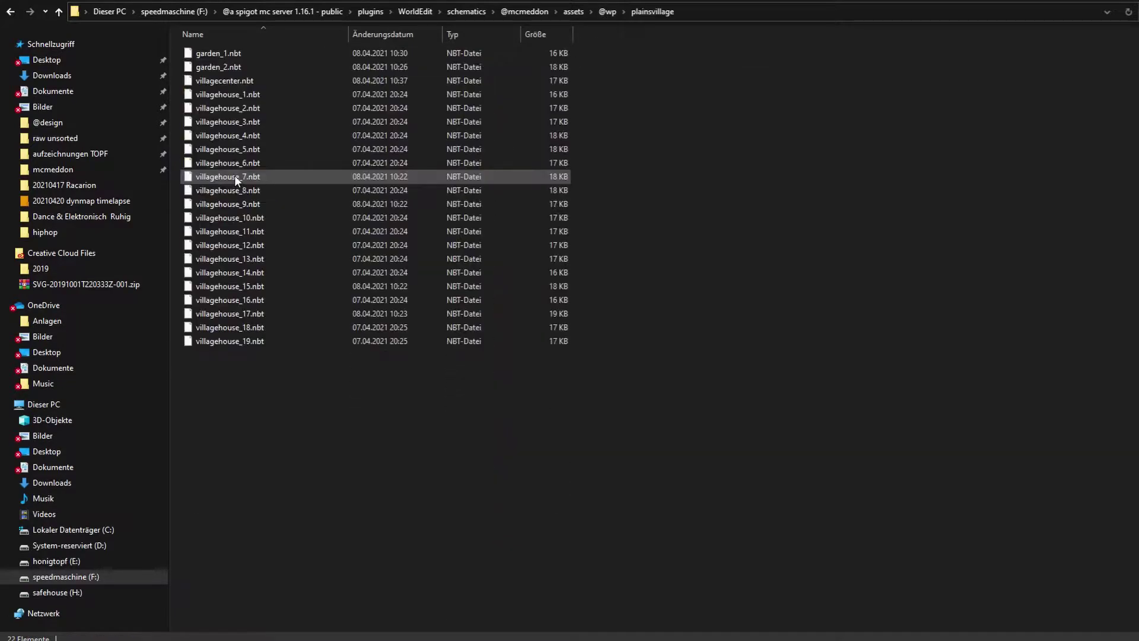
click(605, 14)
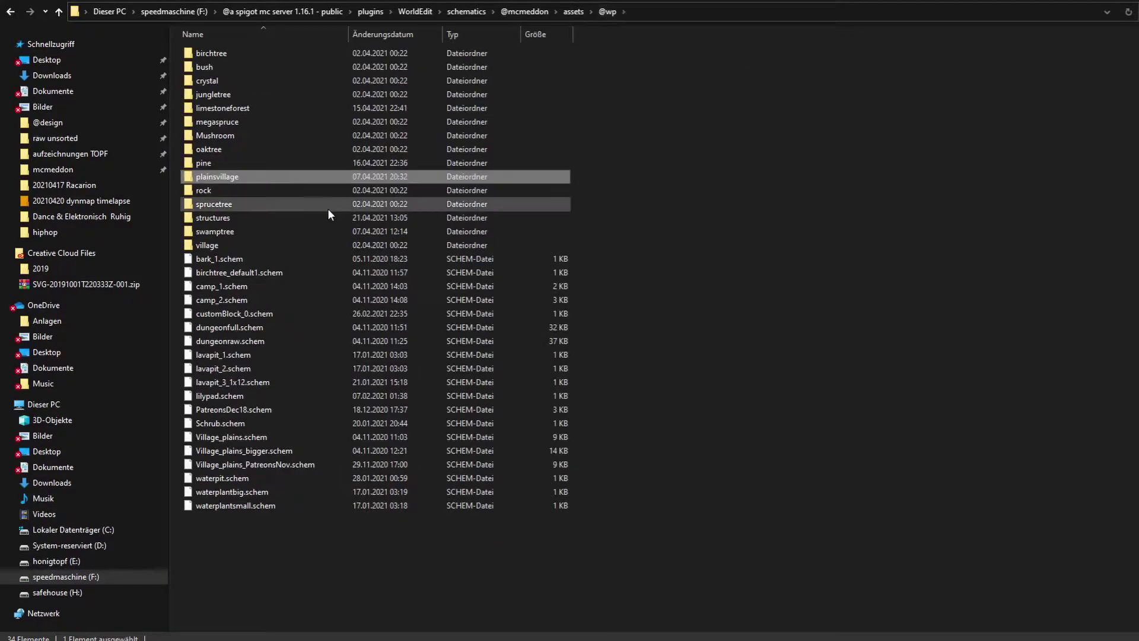
double_click(259, 95)
scroll(338, 165, down, 3)
scroll(339, 165, up, 3)
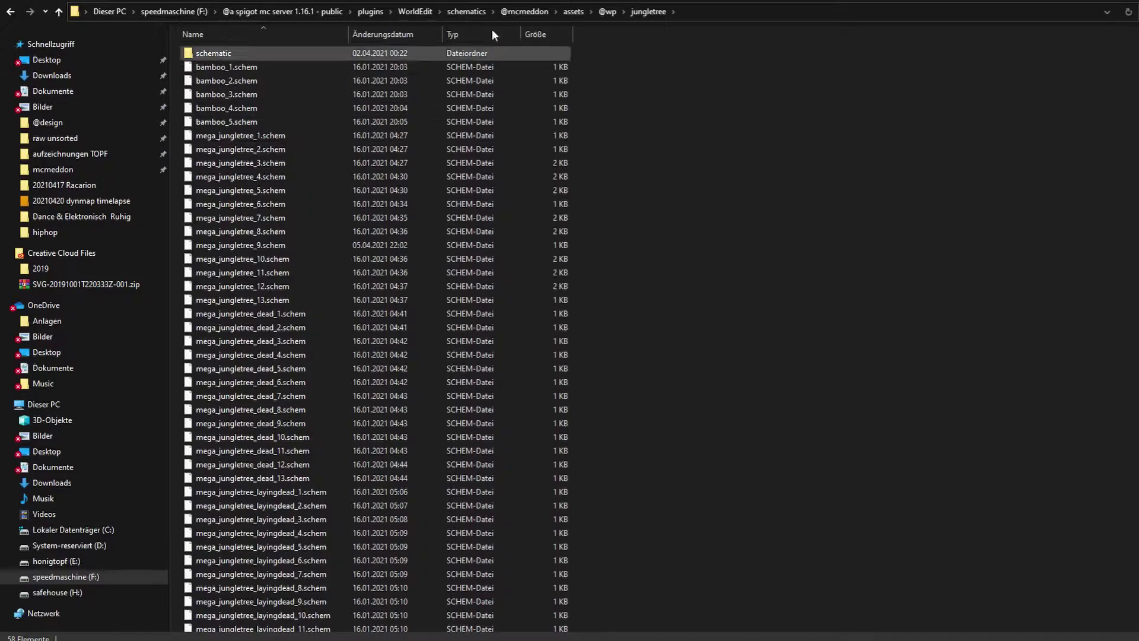
click(609, 11)
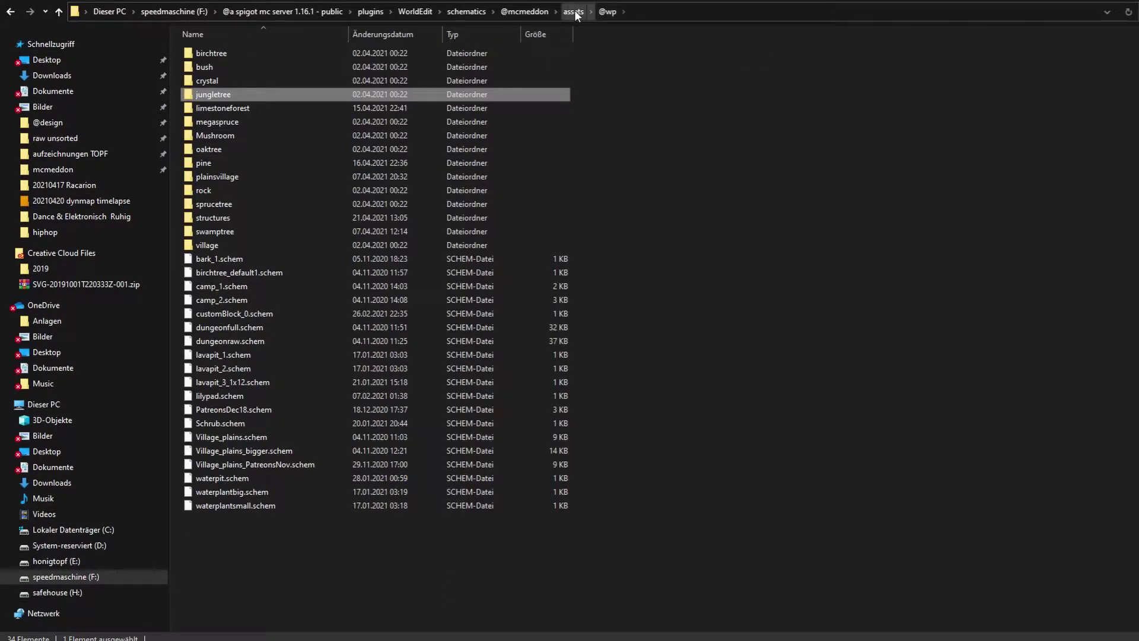
click(244, 48)
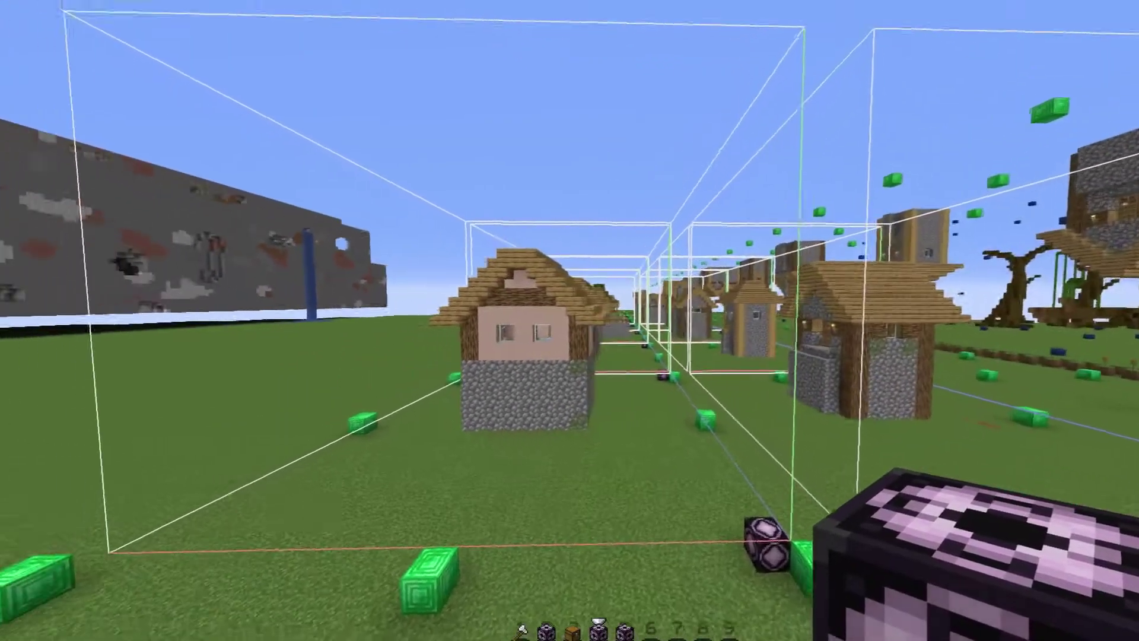
- In Minecraft, open the village house's structure block and highlight the :plainsvillage/villagehouse_19 part of its structure name
key(space)
key(w)
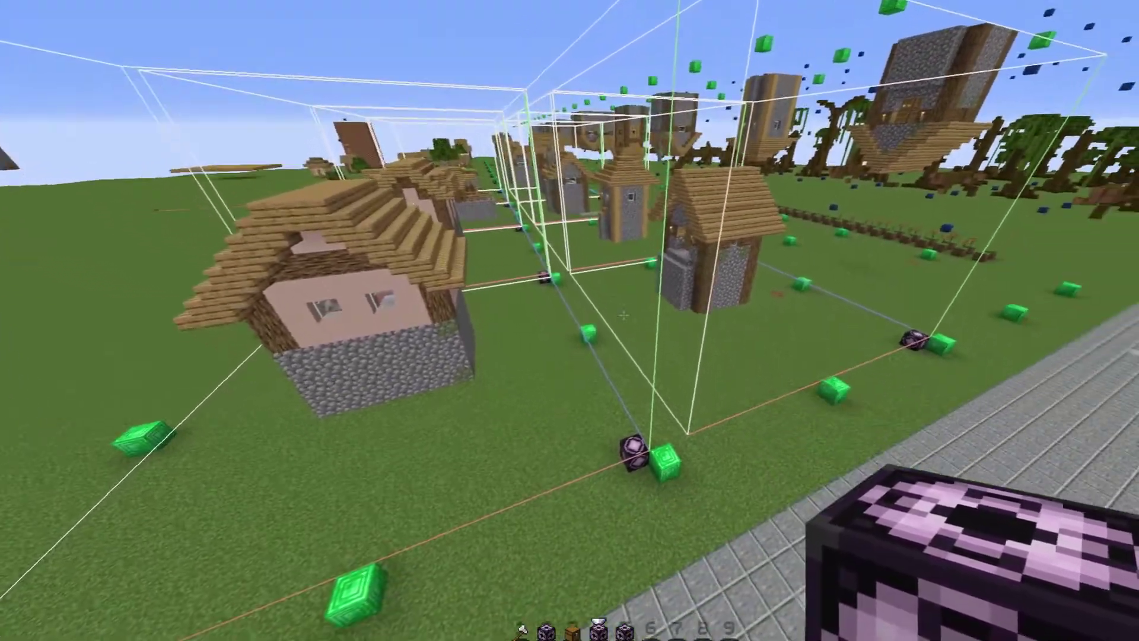
key(w)
right_click(624, 314)
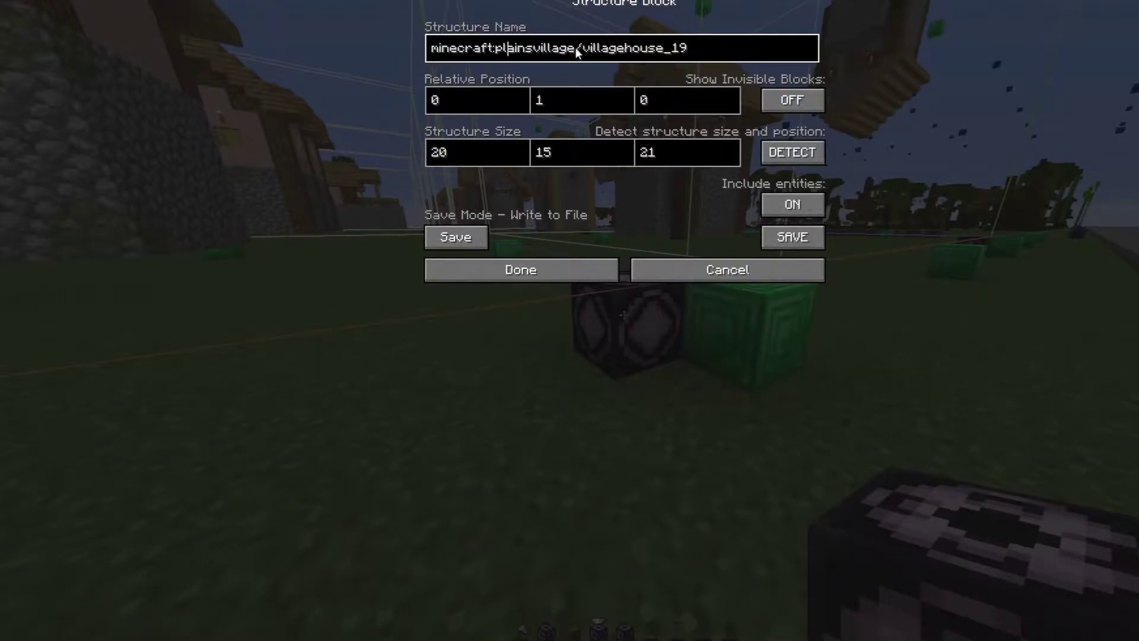
click(496, 50)
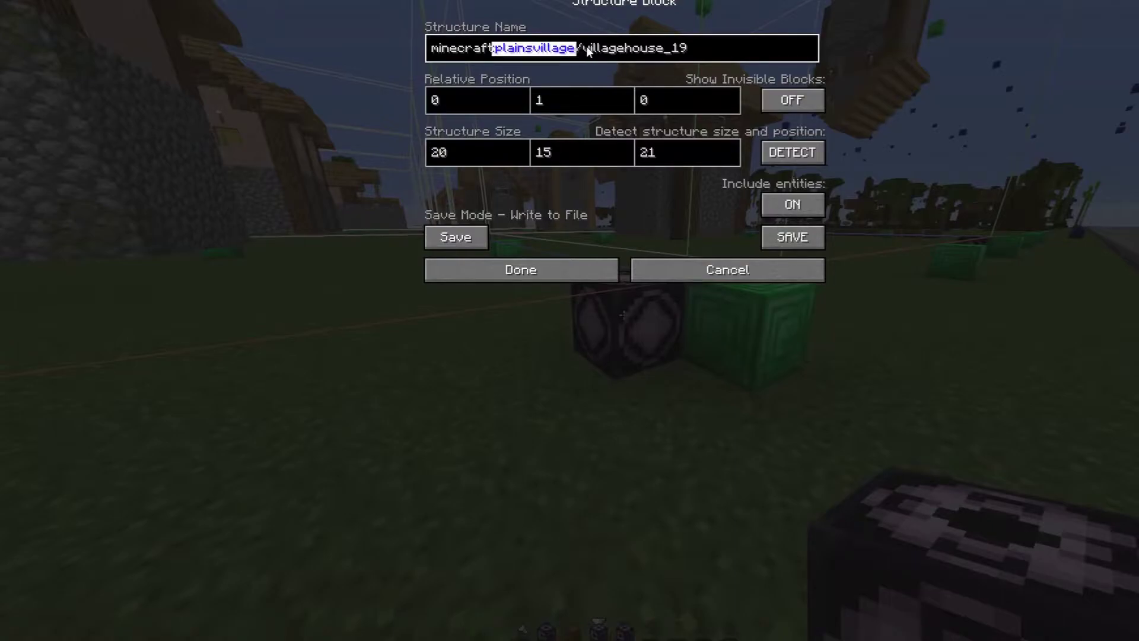
key(shift+End)
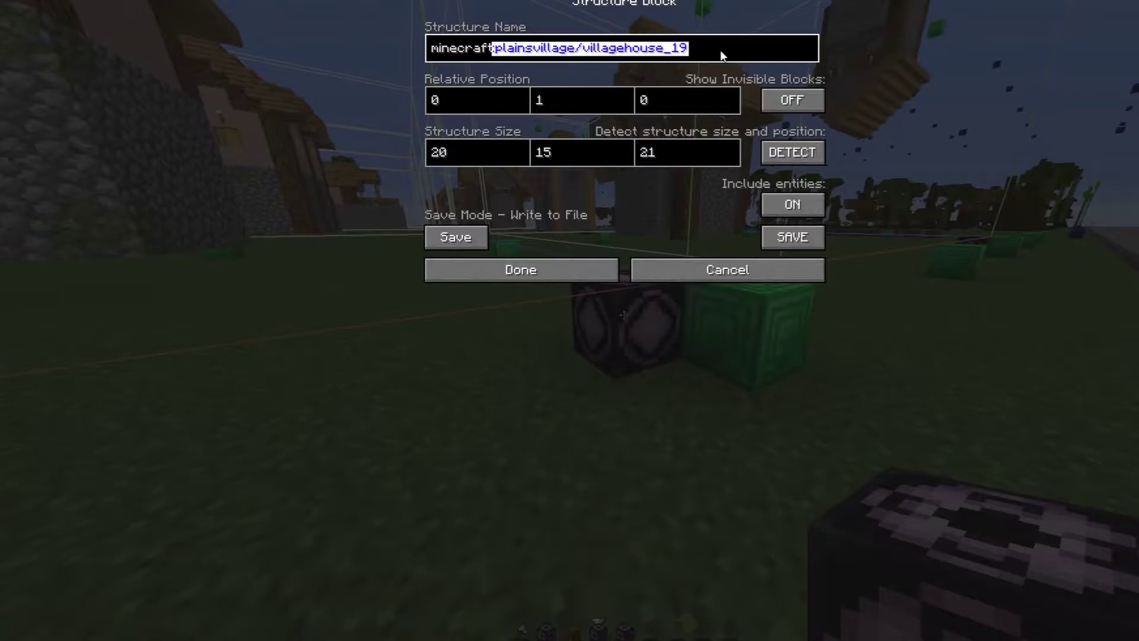
- Switch to File Explorer, open Spawnworld\generated\minecraft\structures and look over its saved structure folders and files
key(alt+Tab)
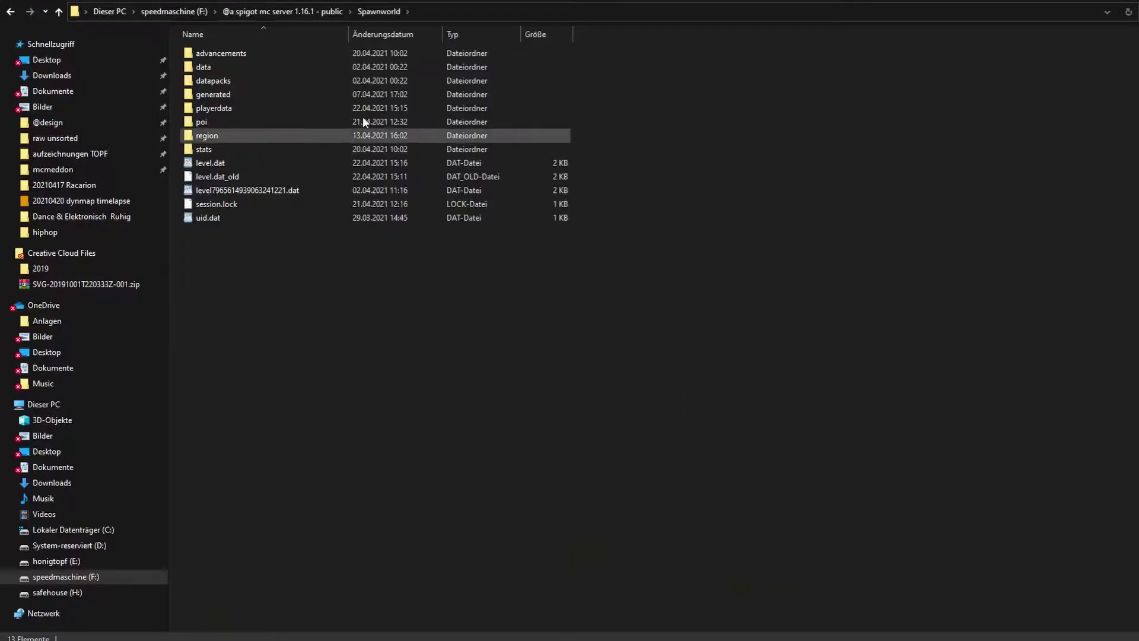
double_click(268, 96)
double_click(262, 54)
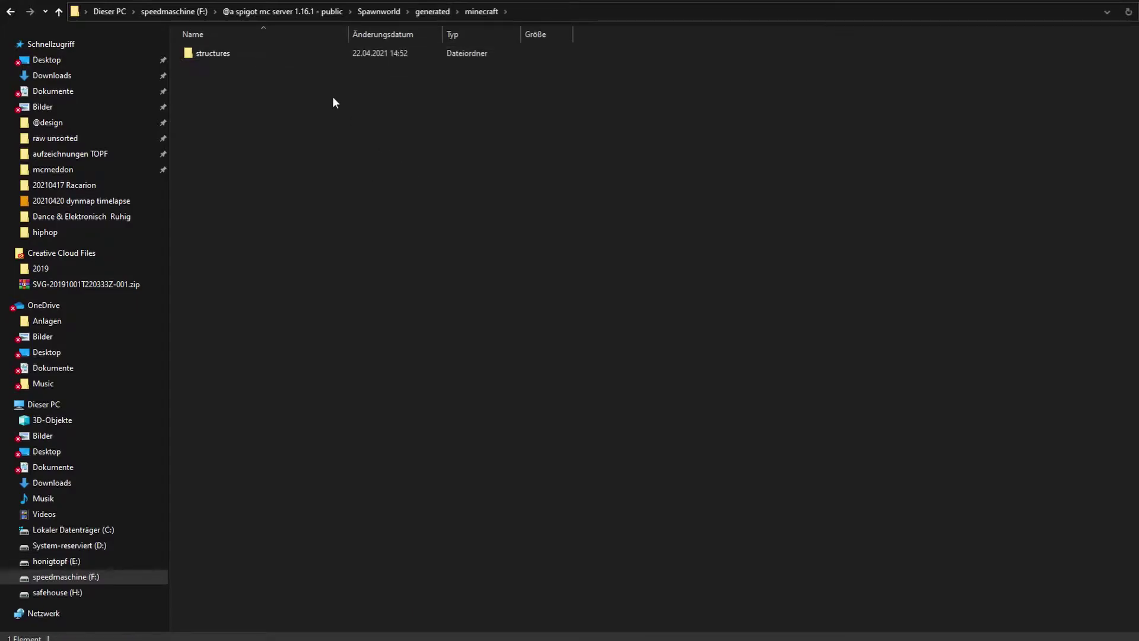
double_click(250, 52)
click(254, 55)
shift+click(259, 300)
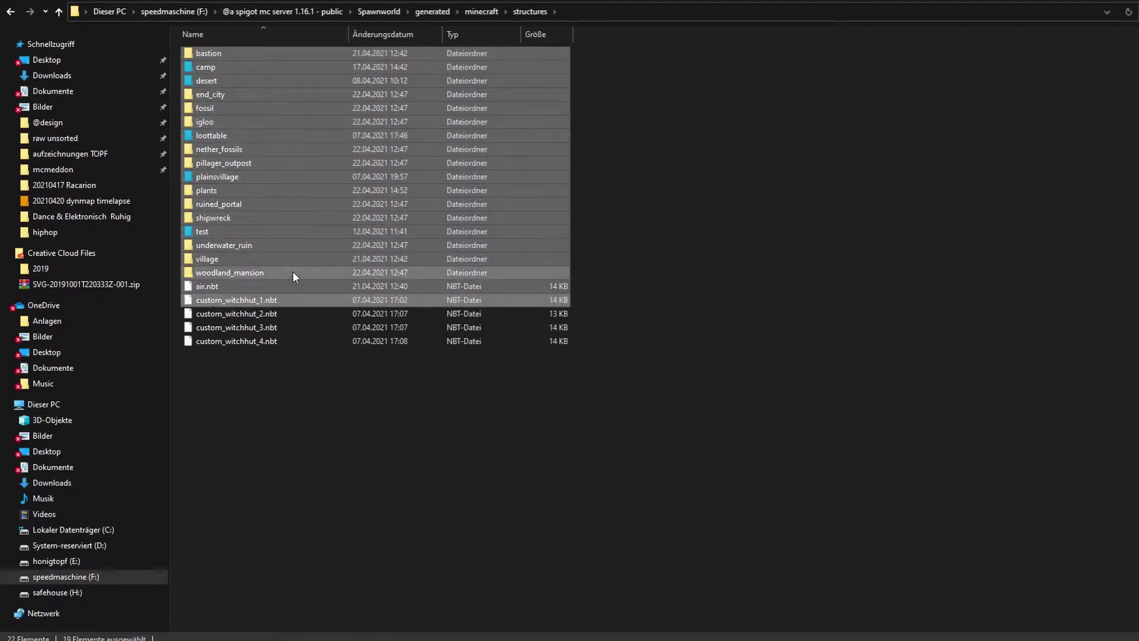
click(249, 257)
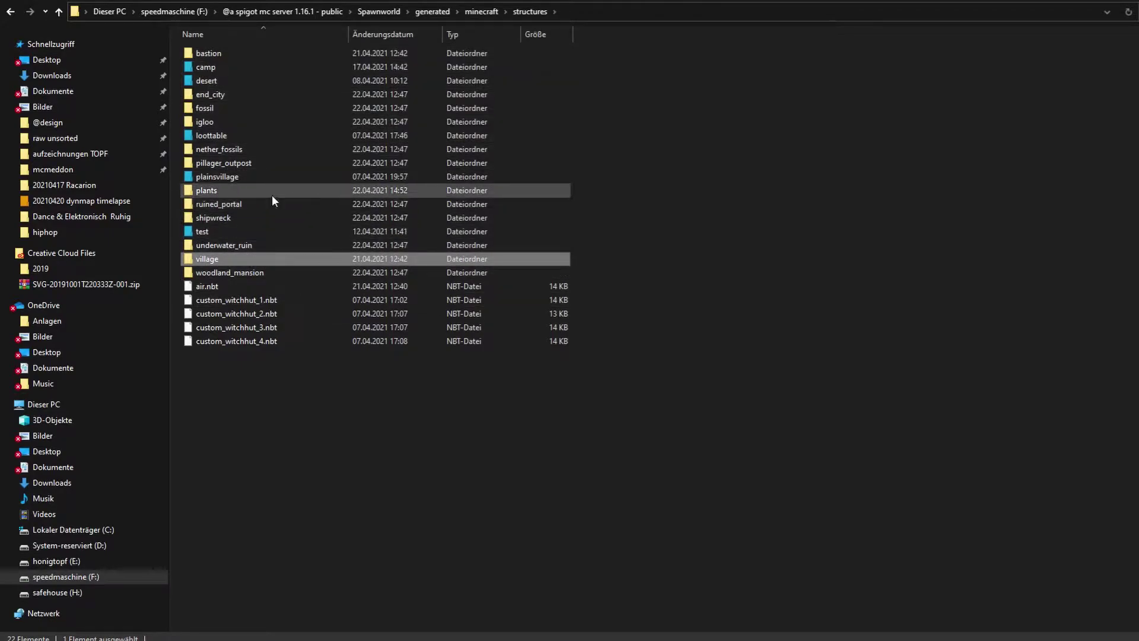
- Check the garden and villagehouse NBT files in the plainsvillage folder, and return to the bastion entry in the structures folder
click(256, 177)
double_click(255, 177)
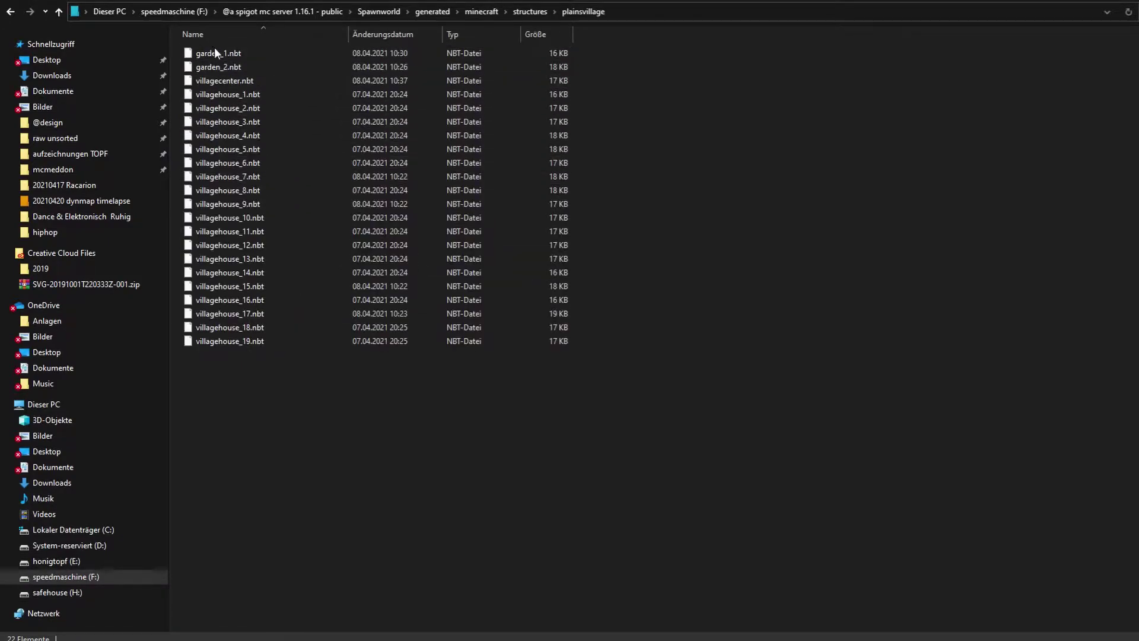
click(264, 341)
shift+click(260, 54)
key(BackSpace)
click(233, 54)
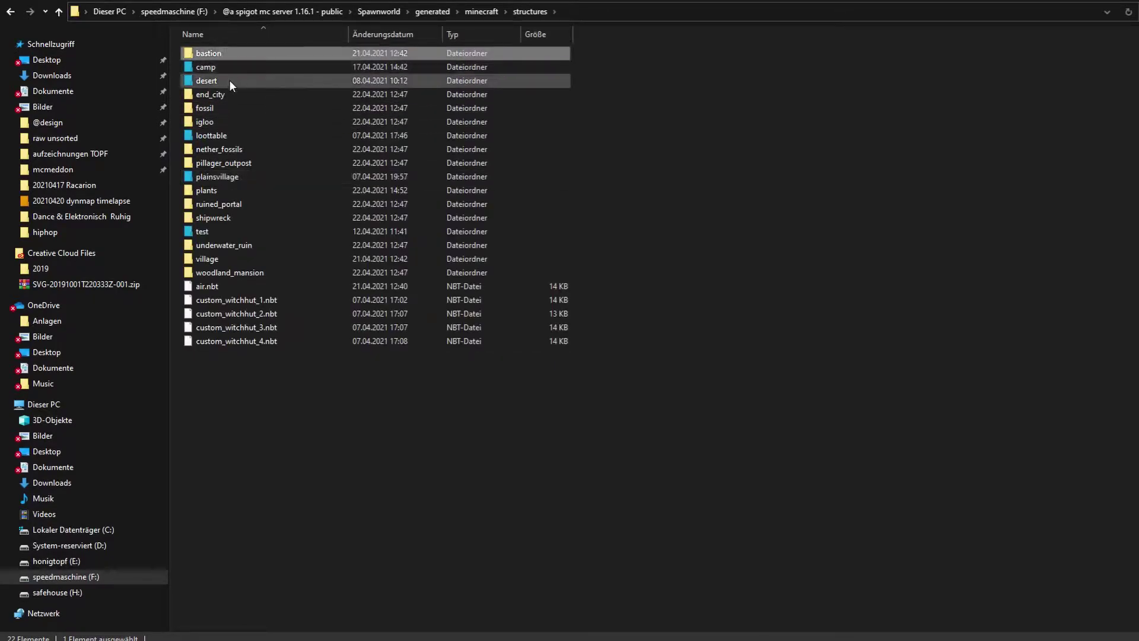
- Check the end_city, igloo, nether_fossils and pillager_outpost folders among the saved structures
click(220, 96)
click(214, 122)
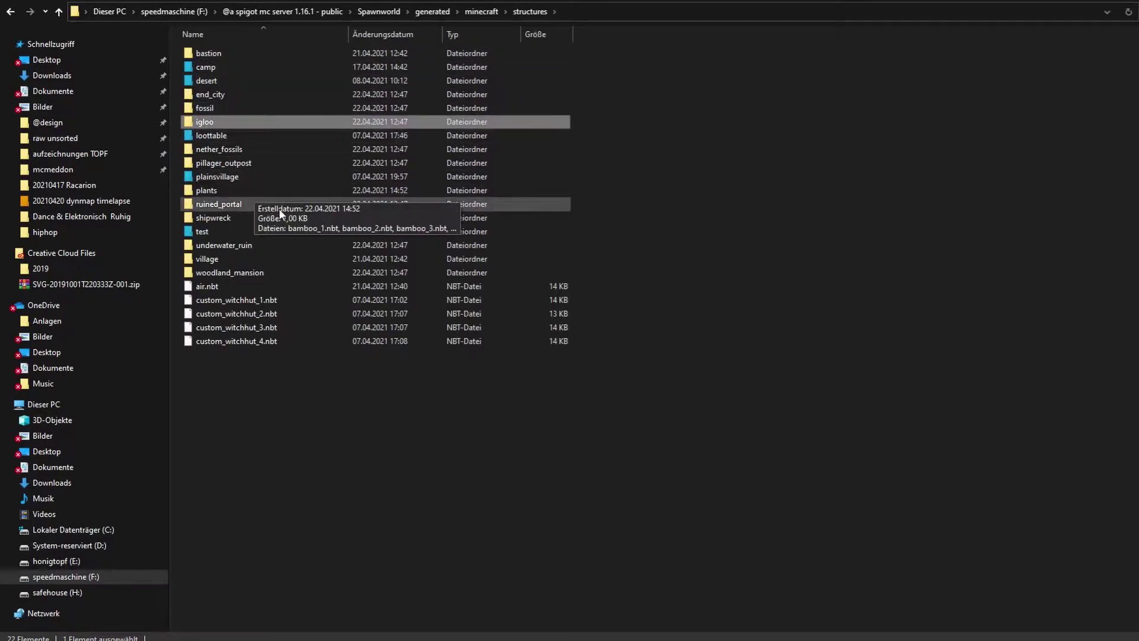
click(234, 149)
click(235, 163)
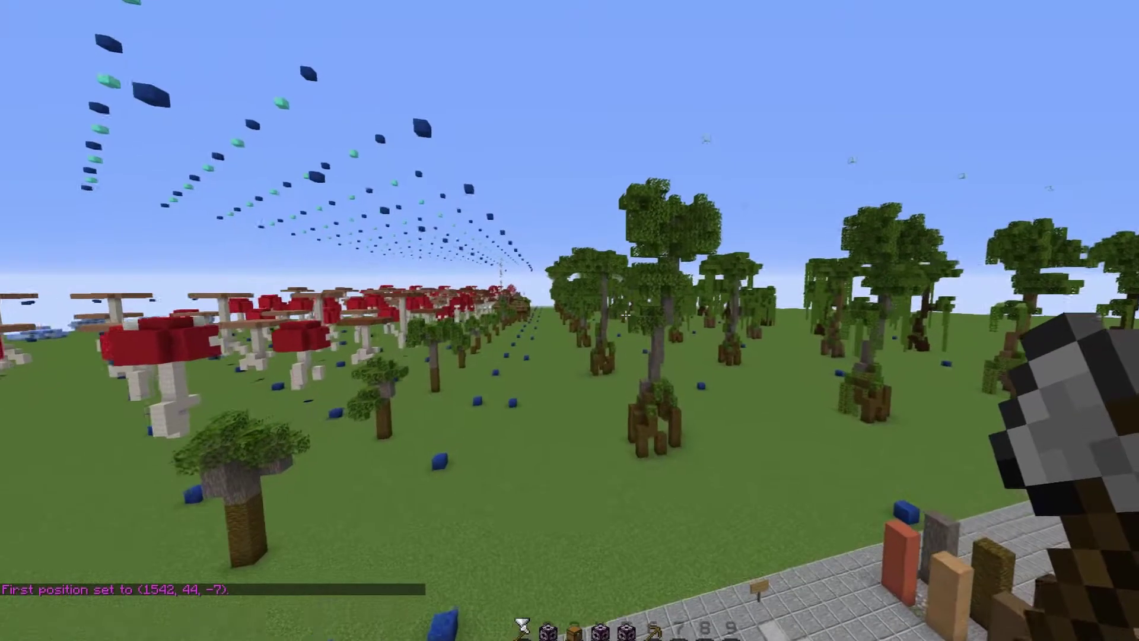
- In Minecraft, fly down to the blue corner marker block by the swamp tree and set it as the second WorldEdit position
key(w)
key(shift)
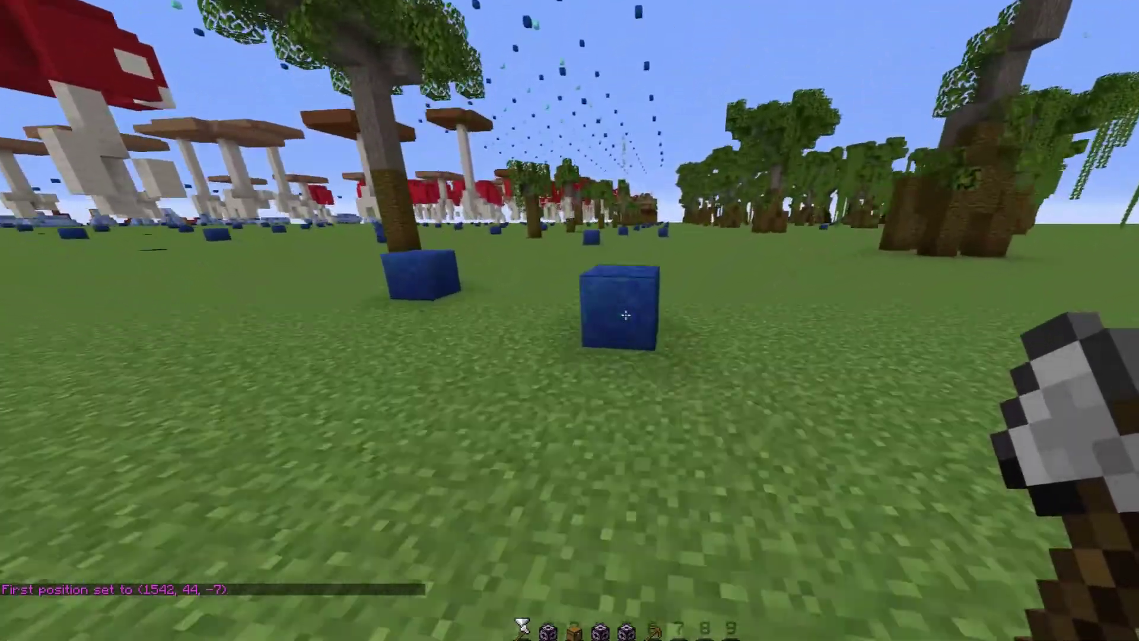
right_click(626, 315)
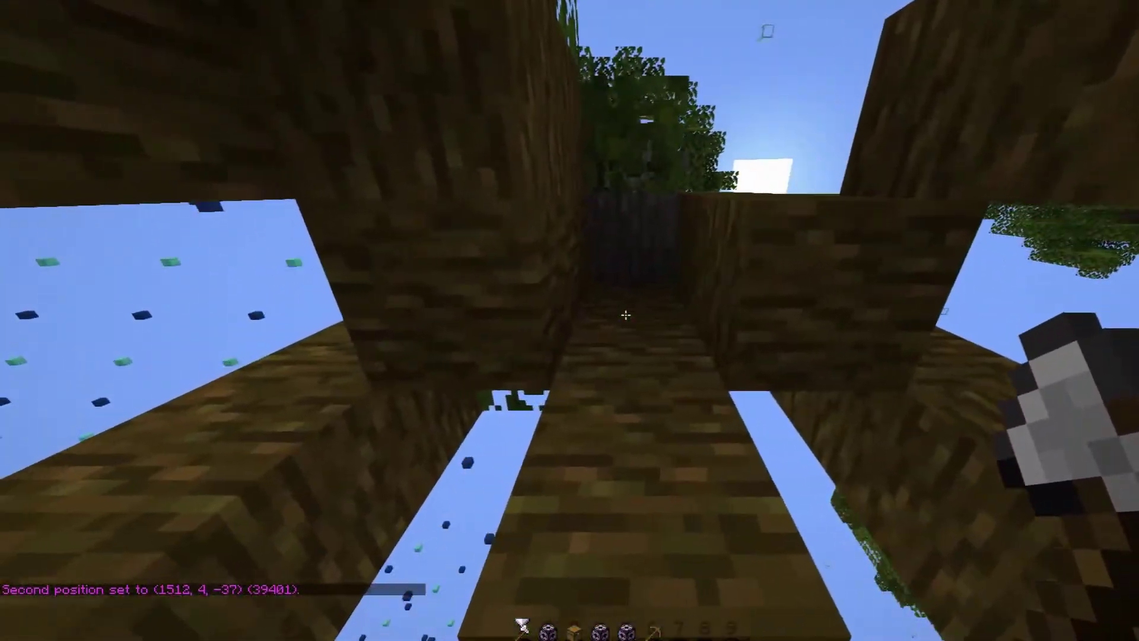
text(//copy)
key(Return)
text(//schem save @mcmeddon/a)
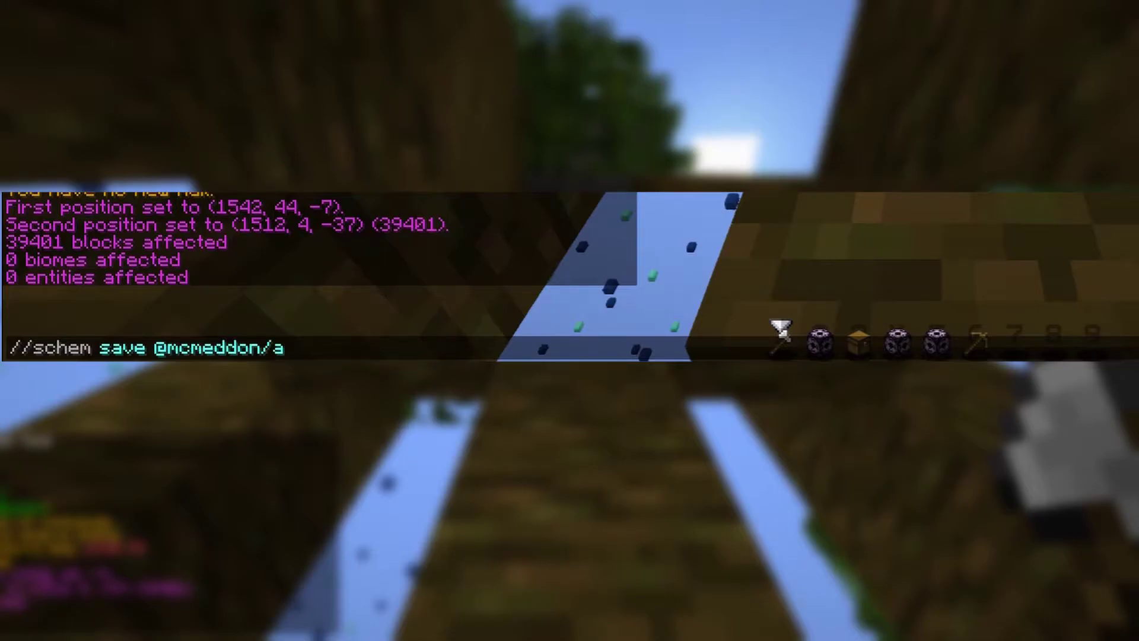
text(ssets/@wp/swamp)
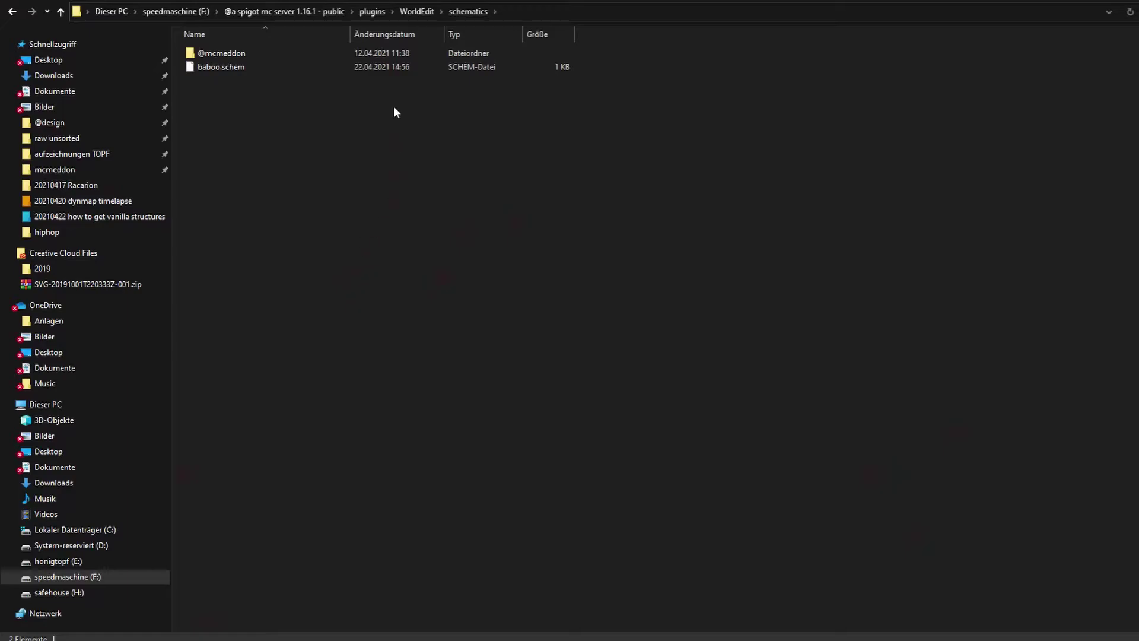
double_click(280, 55)
double_click(250, 53)
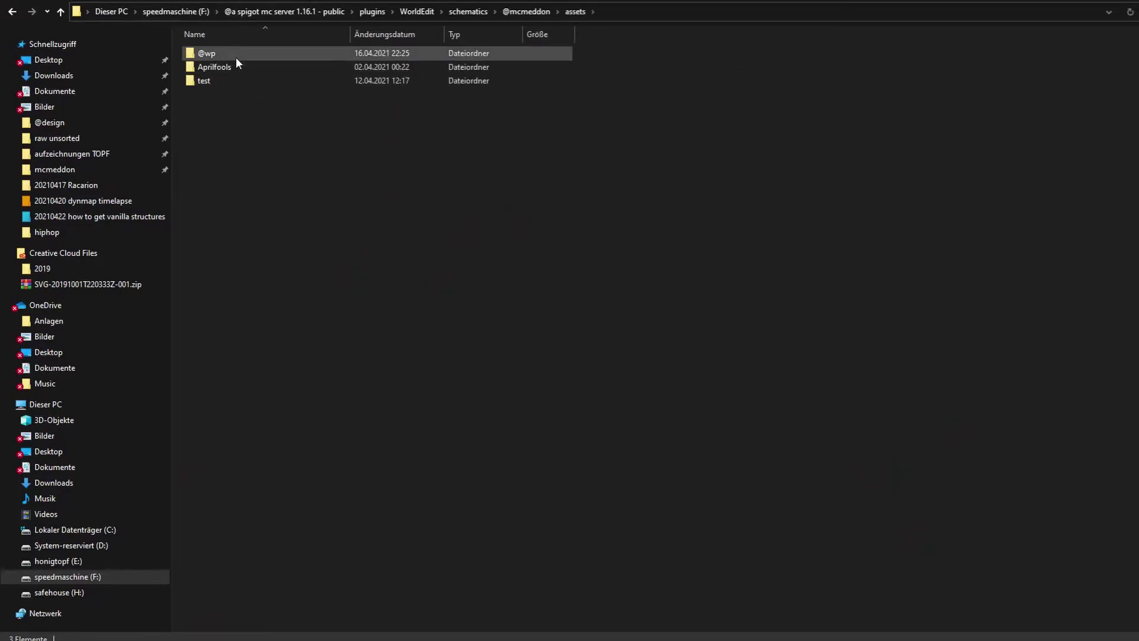
double_click(236, 53)
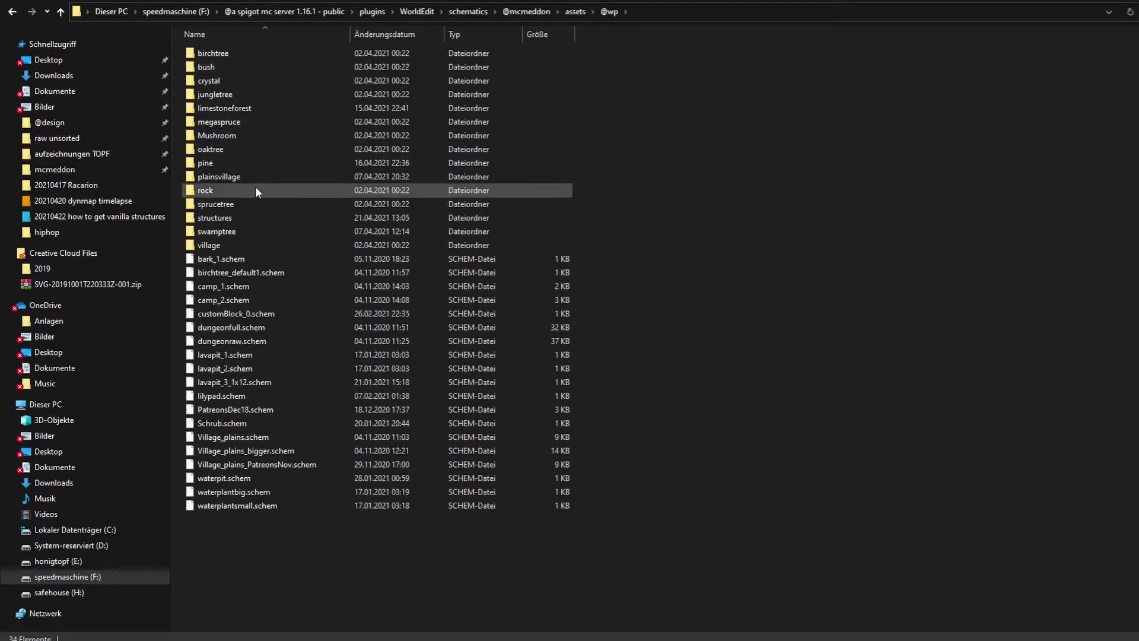
double_click(240, 228)
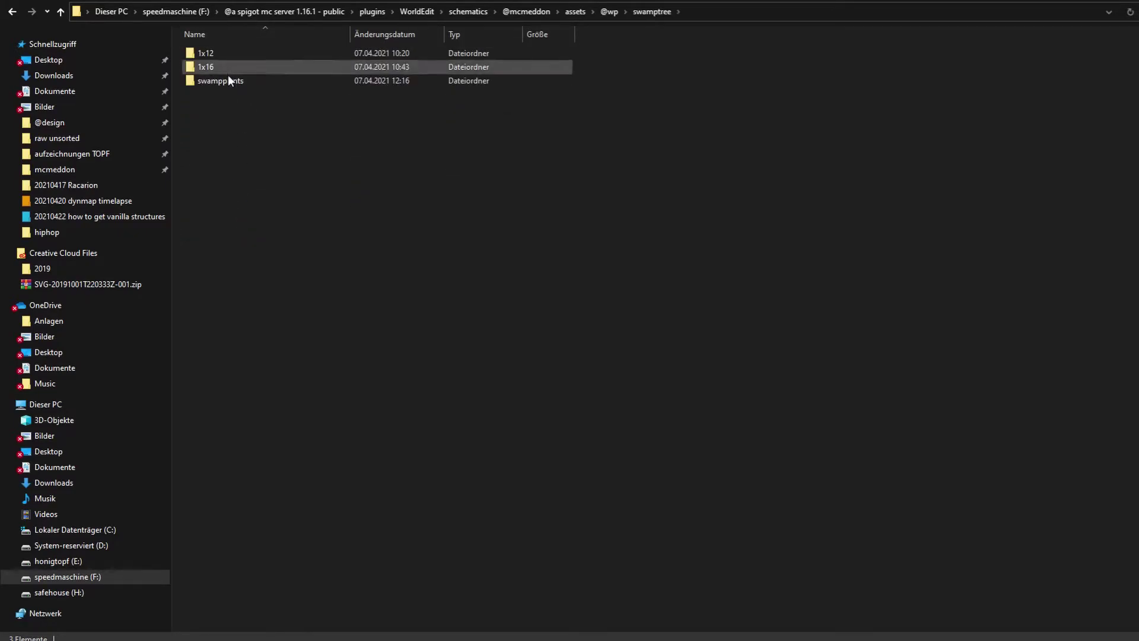
double_click(229, 62)
click(250, 52)
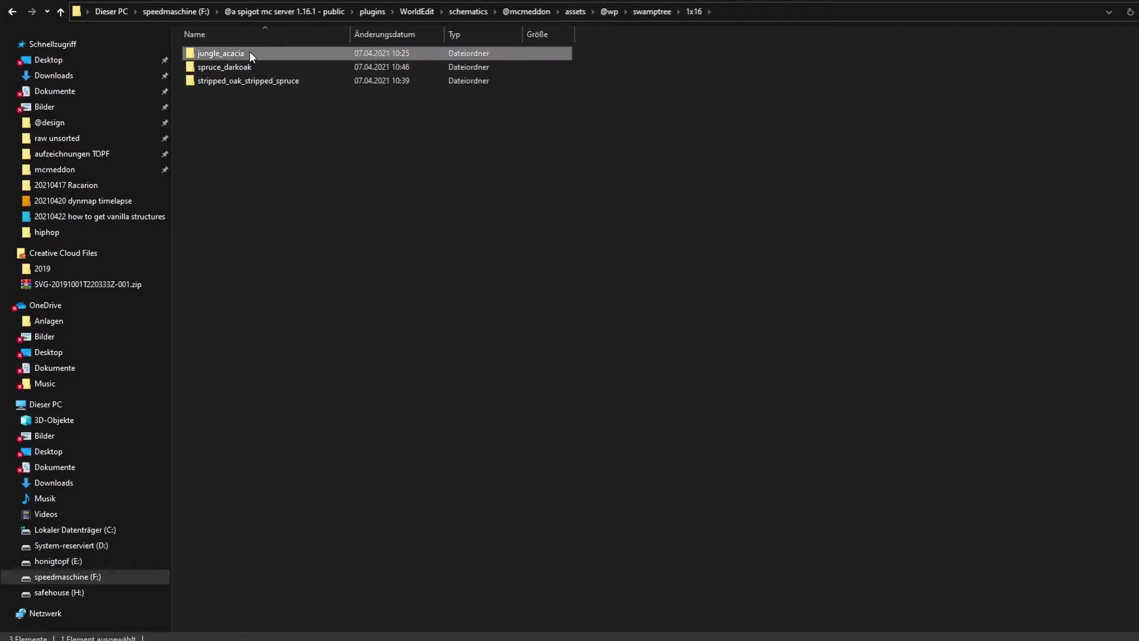
double_click(249, 54)
click(327, 51)
key(Escape)
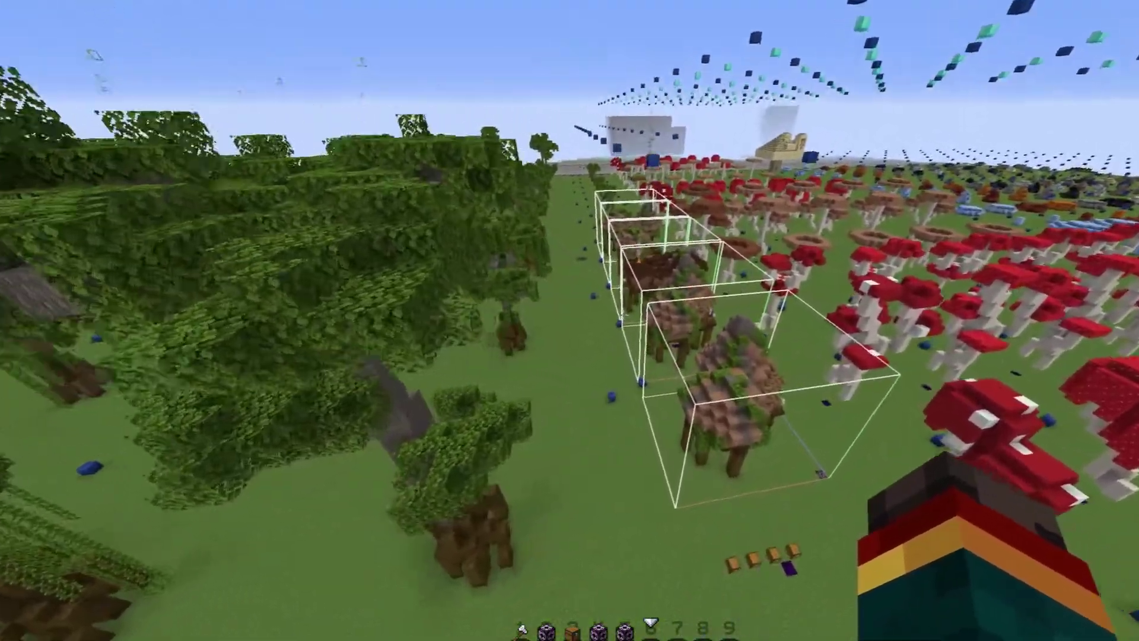
key(space)
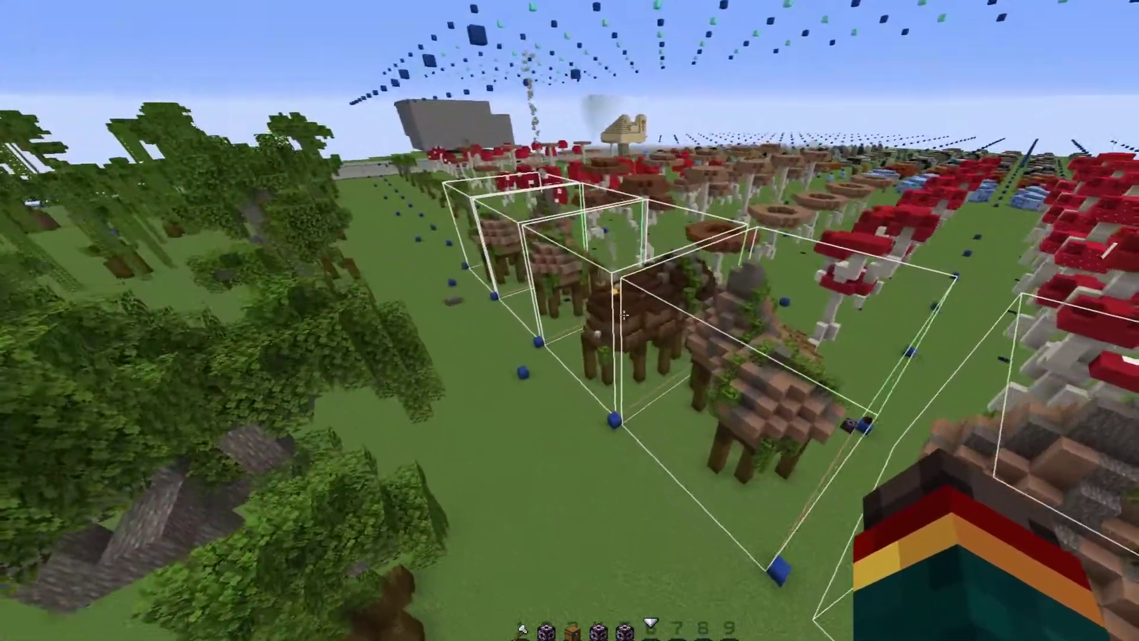
text(t/)
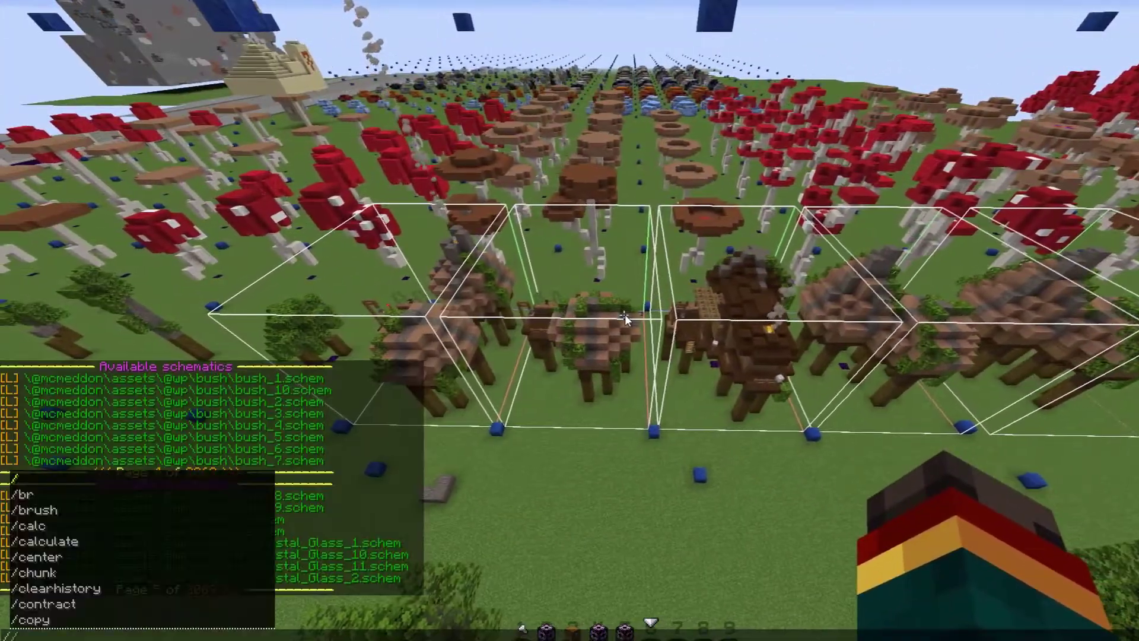
key(Escape)
- Switch Minecraft to the front-facing third-person view and fly backwards past the swamp huts, trees and giant mushrooms
key(F5)
key(F5)
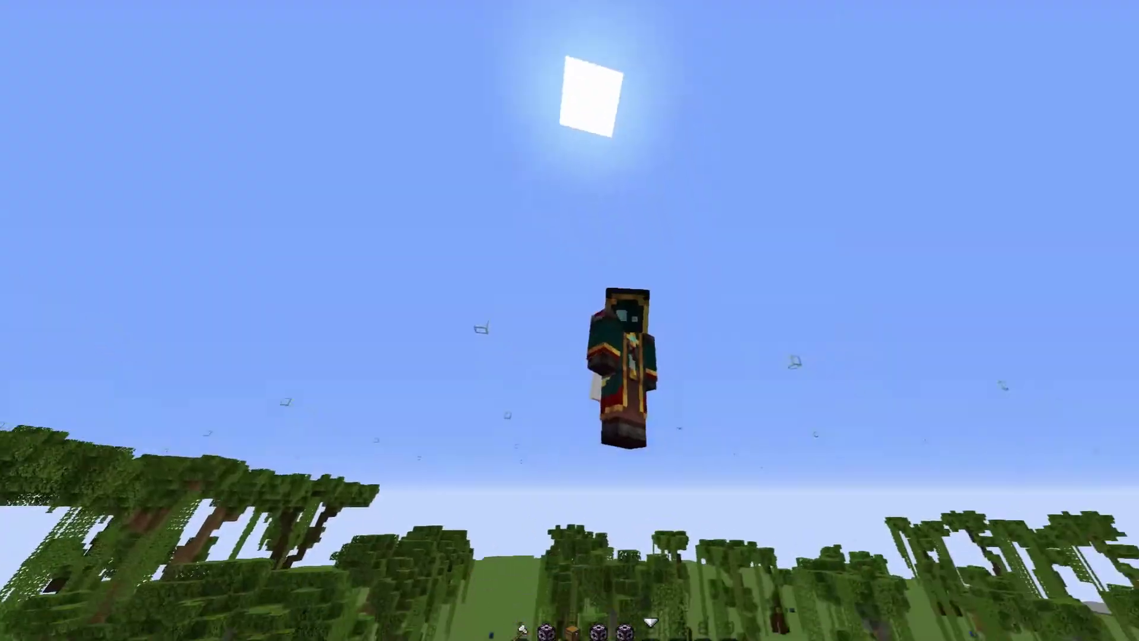
key(shift)
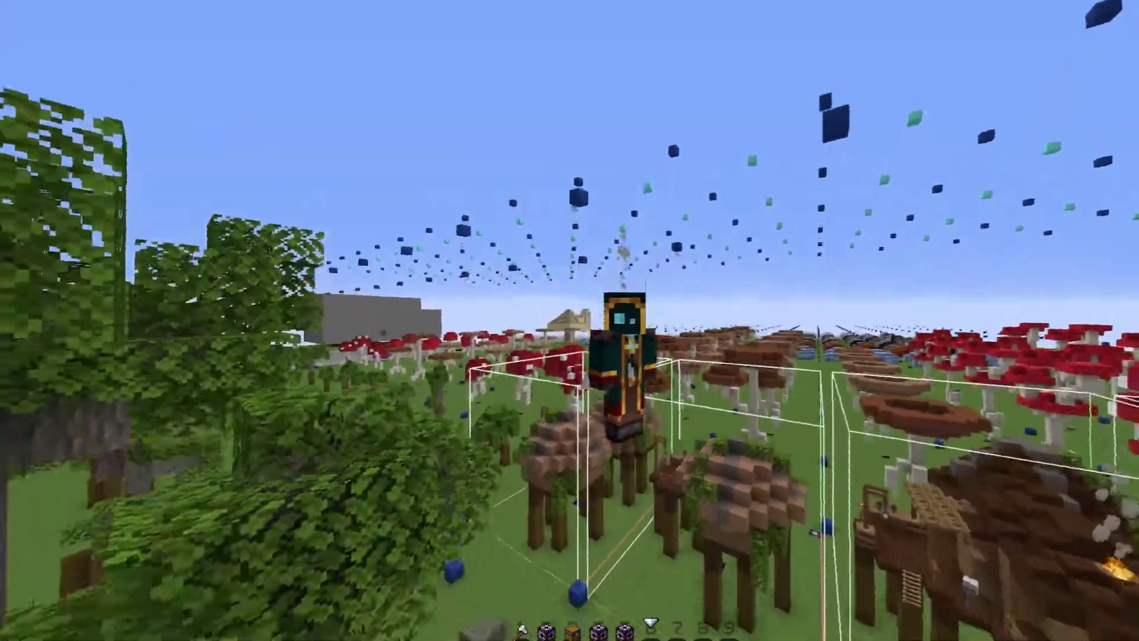
key(s)
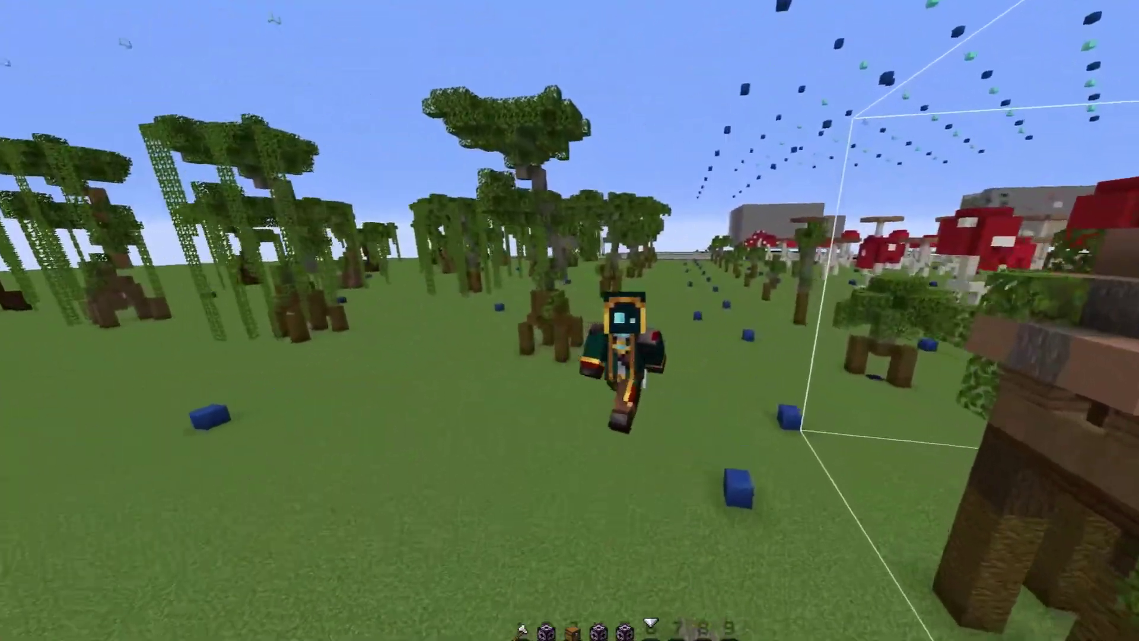
key(space)
key(s)
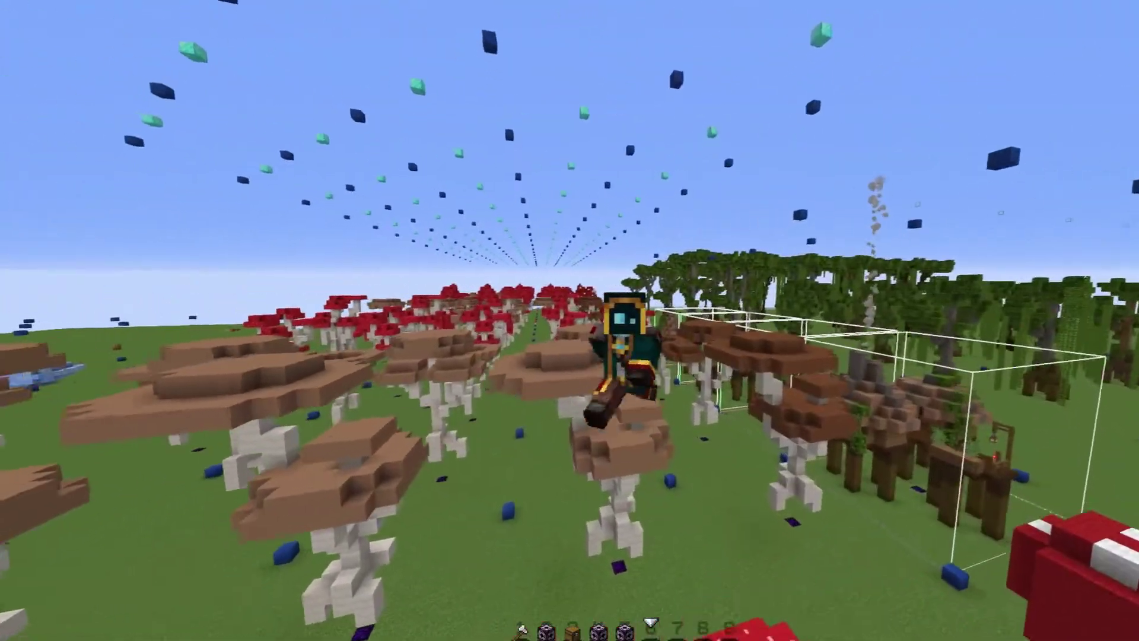
key(s)
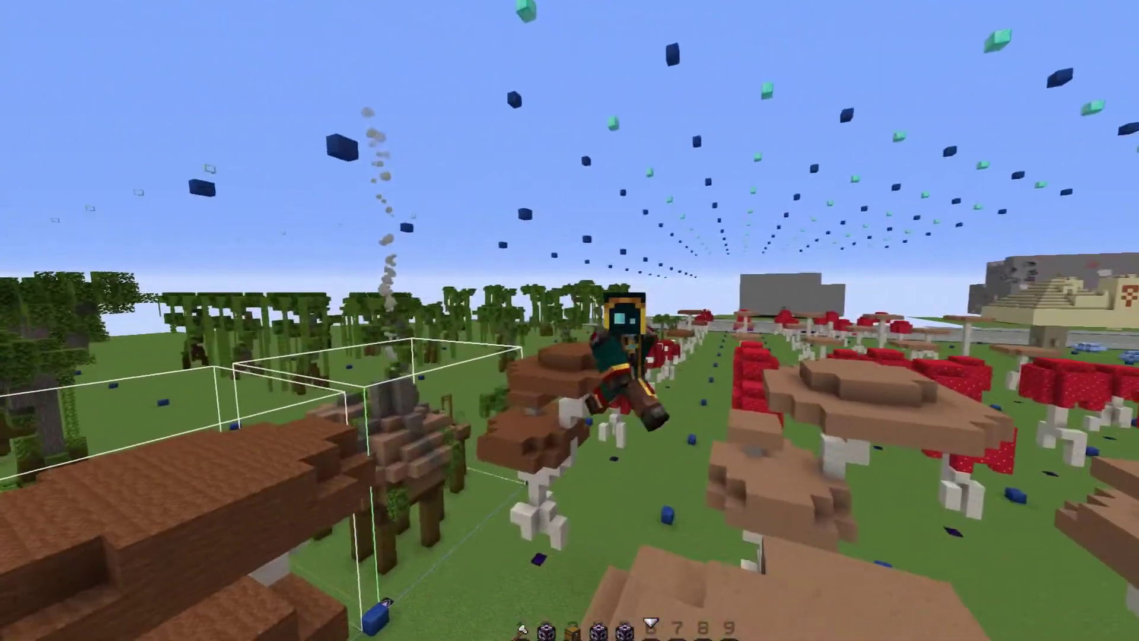